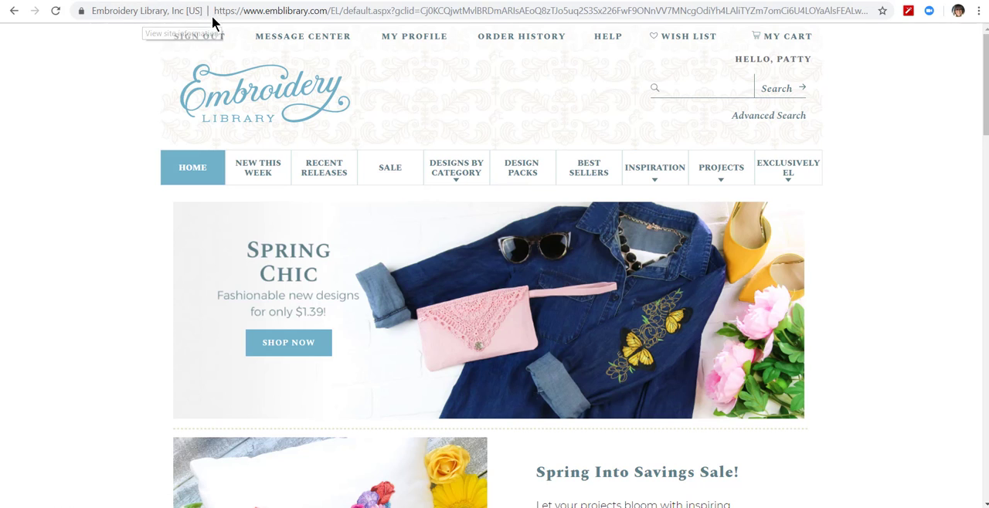
Step: Search the Embroidery Library site for "applique" designs
left_click_drag(317, 10, 250, 17)
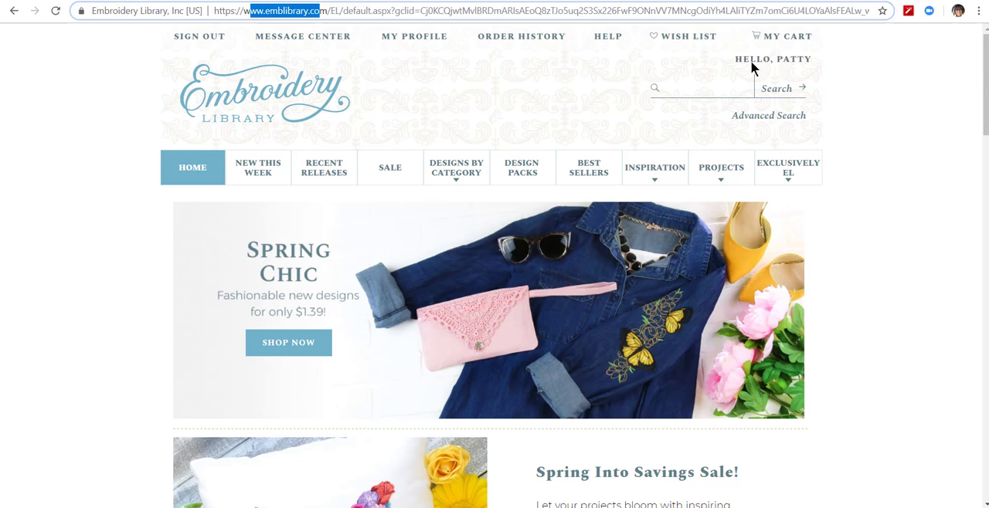
left_click(805, 55)
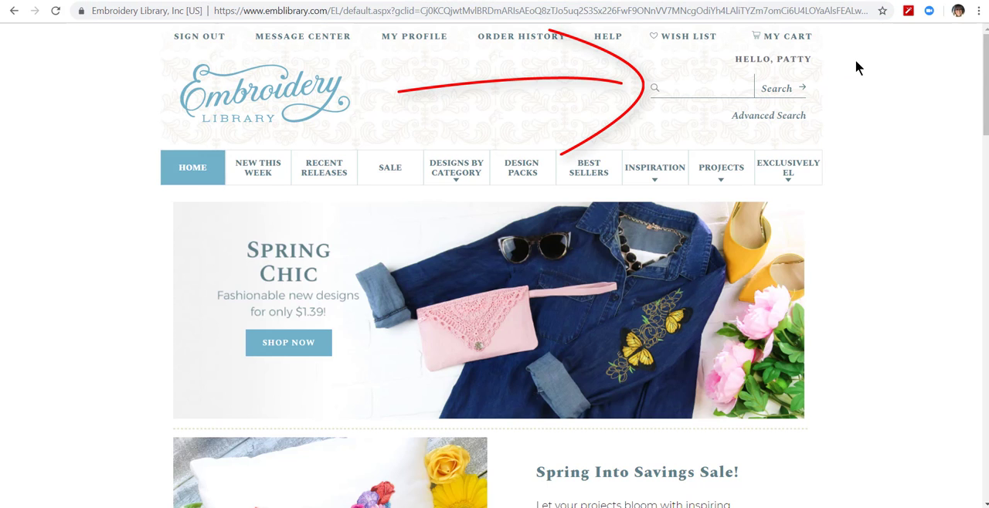
left_click(685, 91)
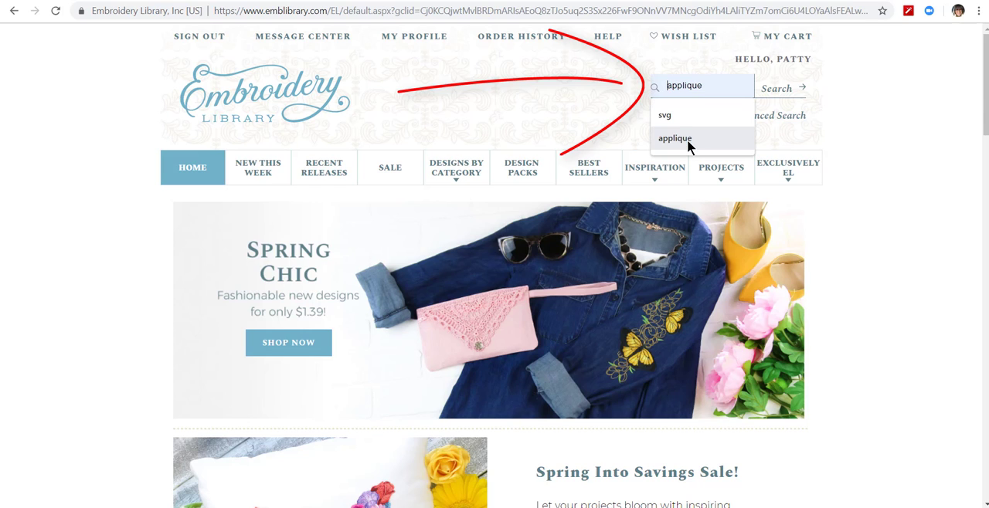
left_click(676, 139)
left_click(768, 89)
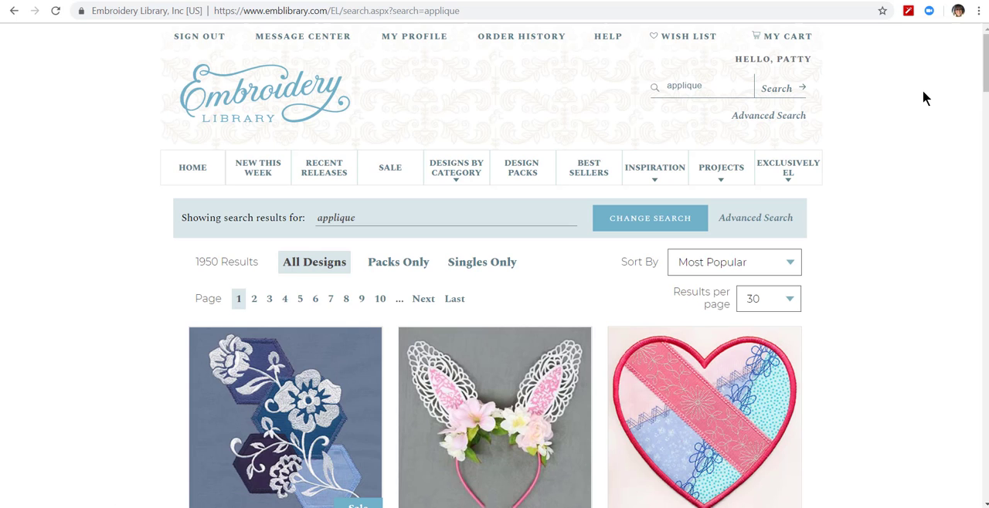
Step: Browse the applique search results and open the Fluffy Bunny (Applique) design page
scroll(986, 66, "down", 2)
scroll(986, 69, "down", 6)
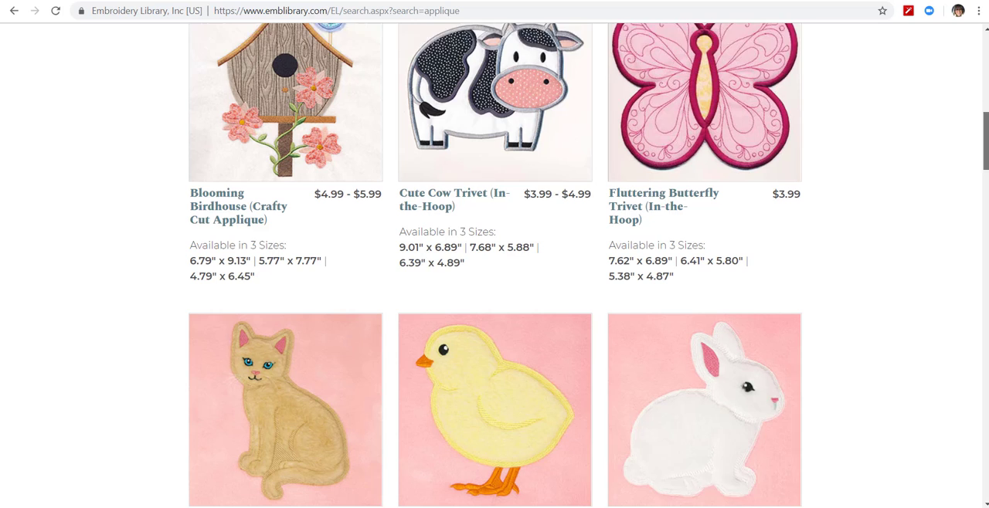
left_click_drag(986, 142, 986, 167)
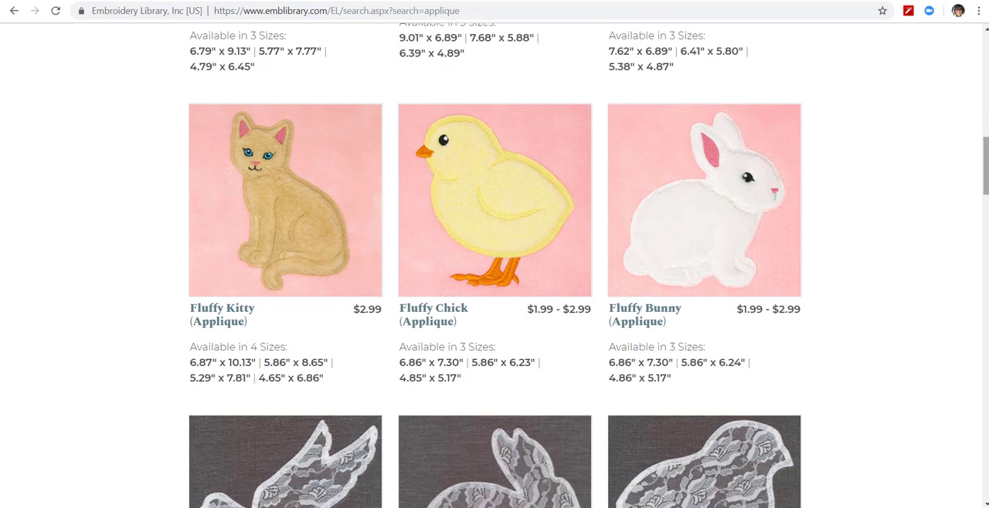
left_click_drag(986, 164, 986, 233)
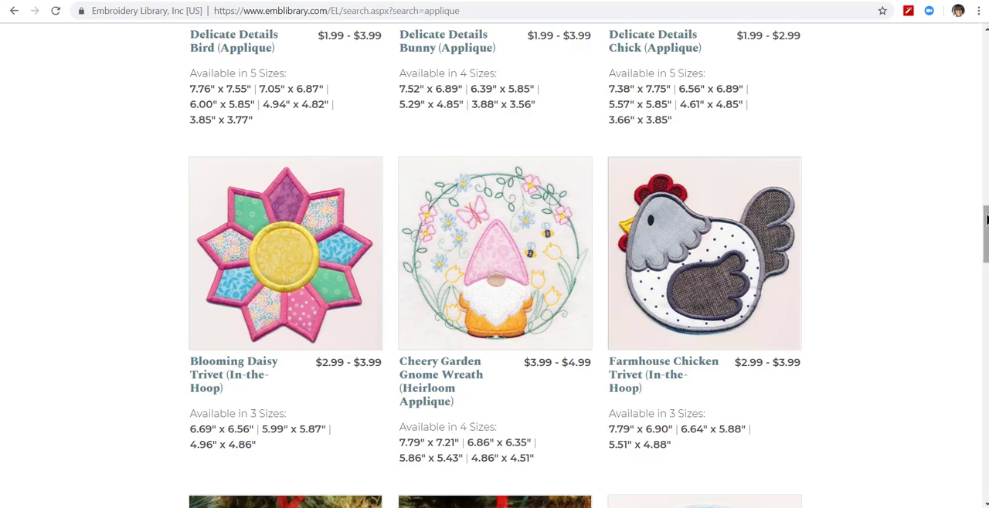
left_click_drag(986, 232, 986, 155)
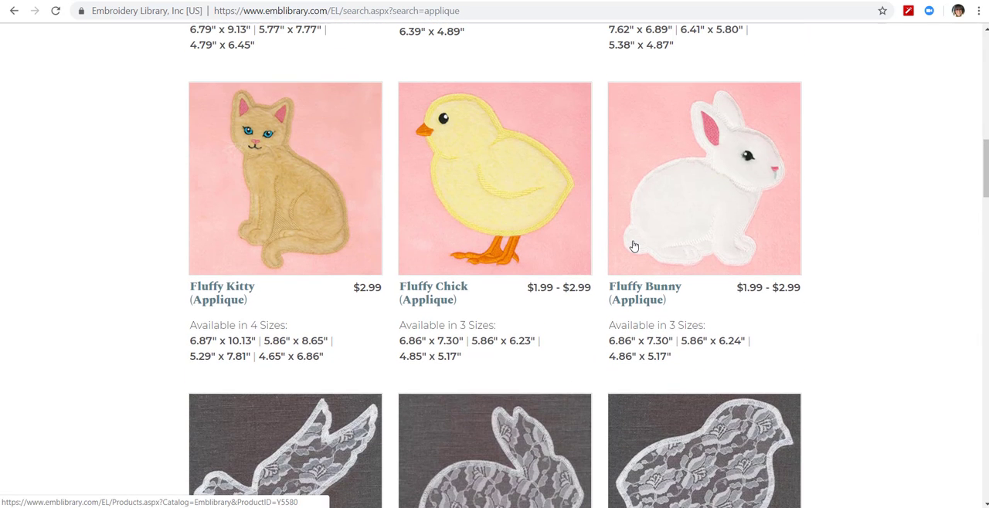
left_click(735, 223)
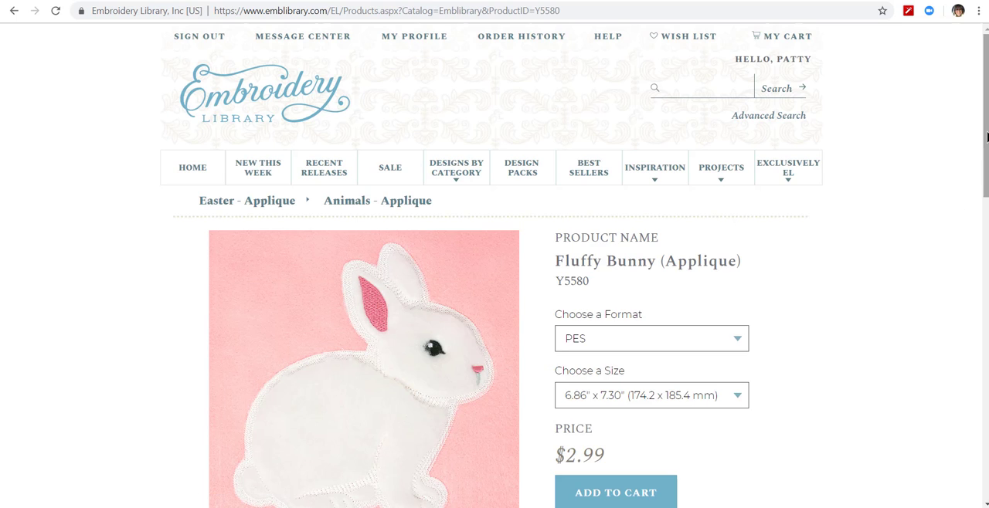
Step: Examine the embroidery file formats and sizes offered for the Fluffy Bunny design
left_click_drag(986, 137, 971, 205)
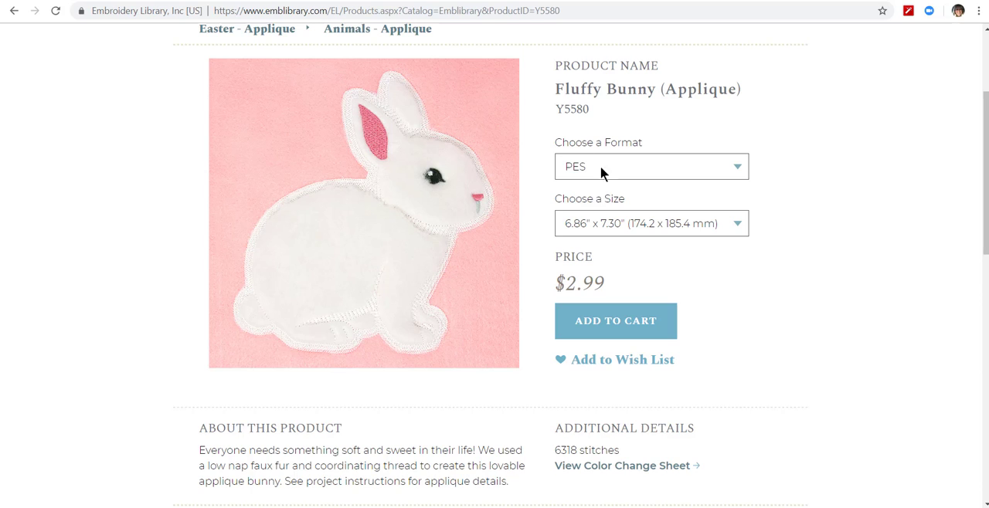
left_click(740, 174)
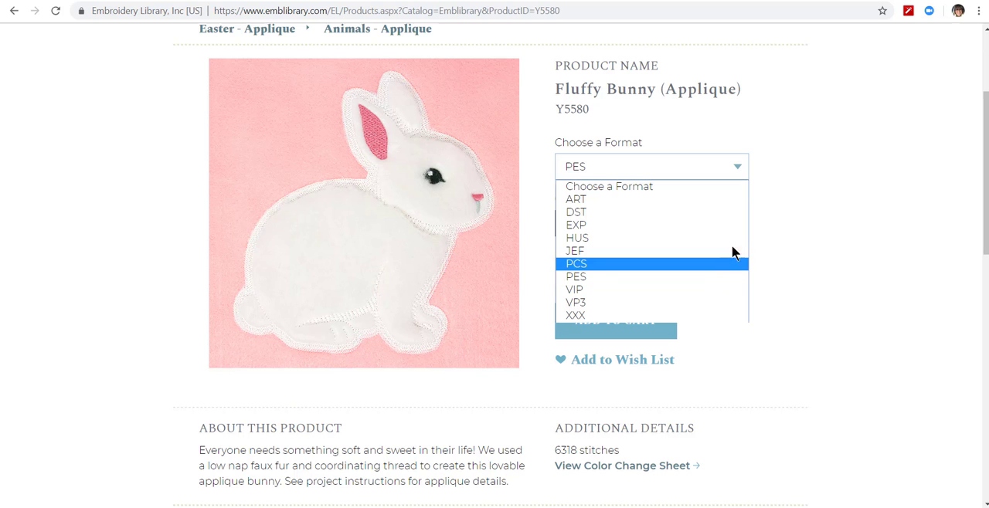
scroll(805, 210, "up", 2)
scroll(805, 210, "down", 8)
scroll(805, 211, "up", 4)
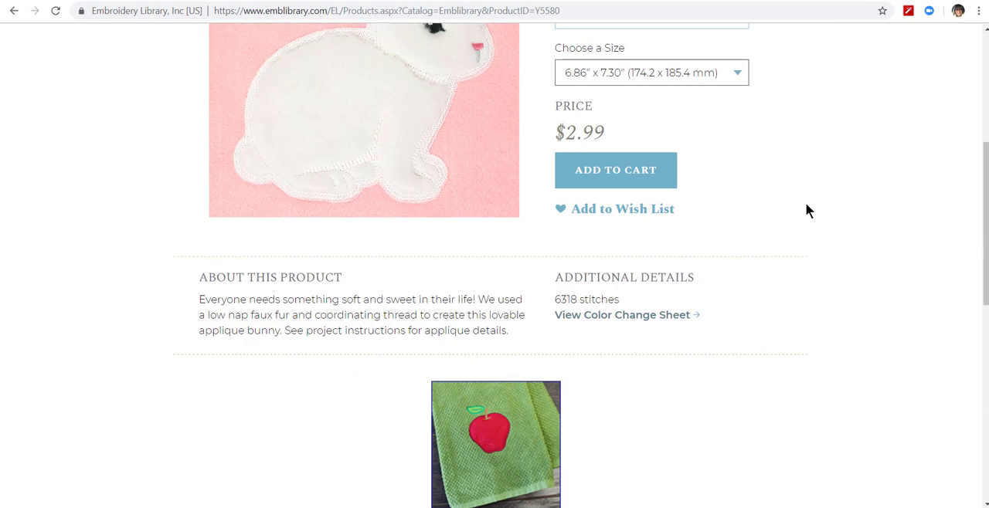
left_click(737, 74)
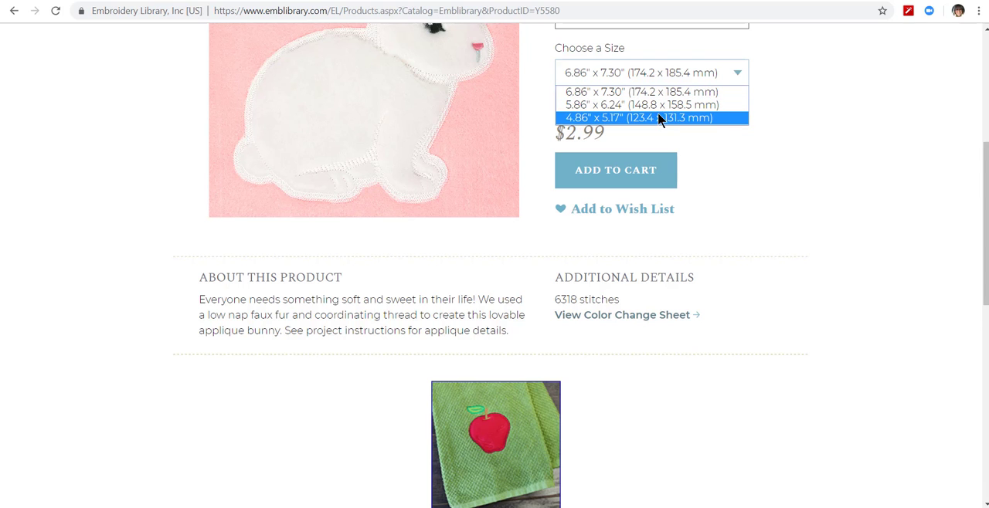
left_click(815, 148)
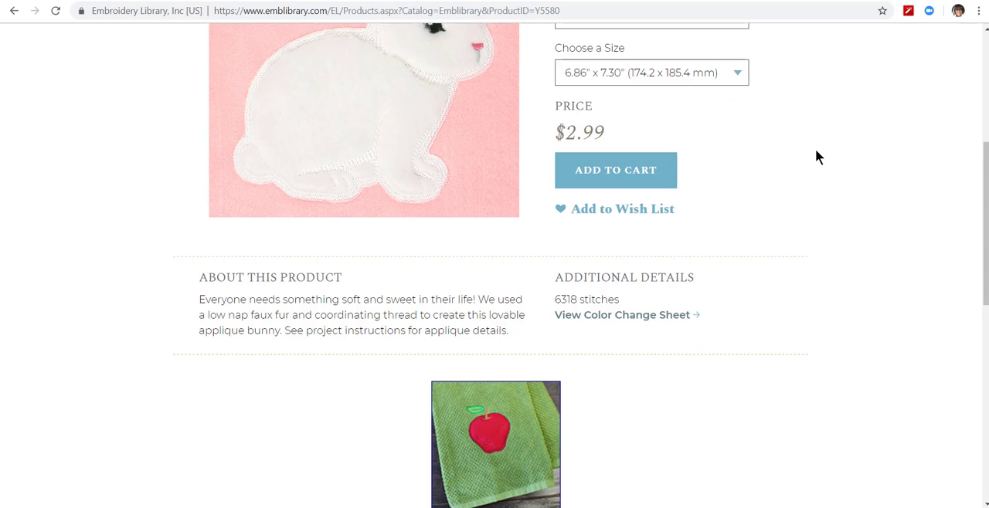
scroll(825, 159, "up", 5)
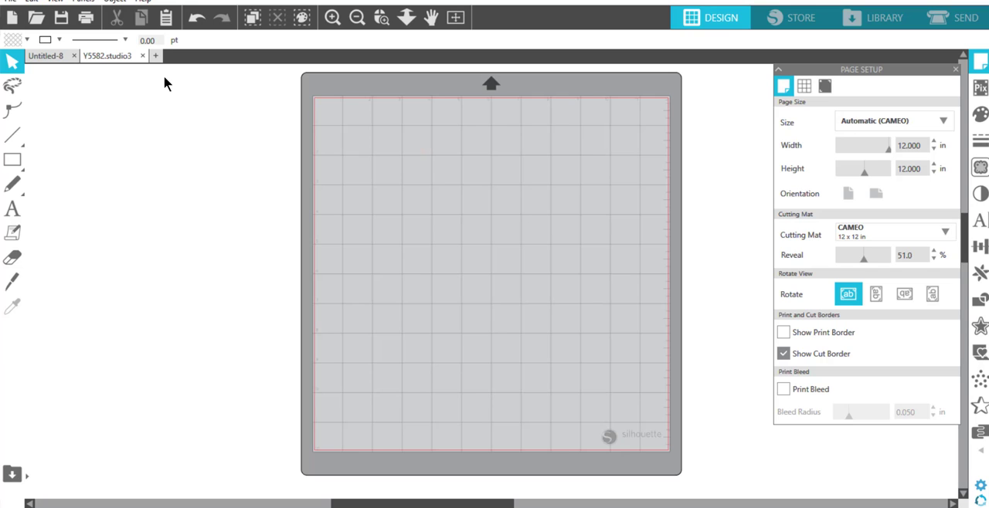
Step: In Silhouette Studio, start a new drawing and try to open the Y5582 PES file from Downloads' "fluffy bunny applique - emblibrary" folder
left_click(12, 21)
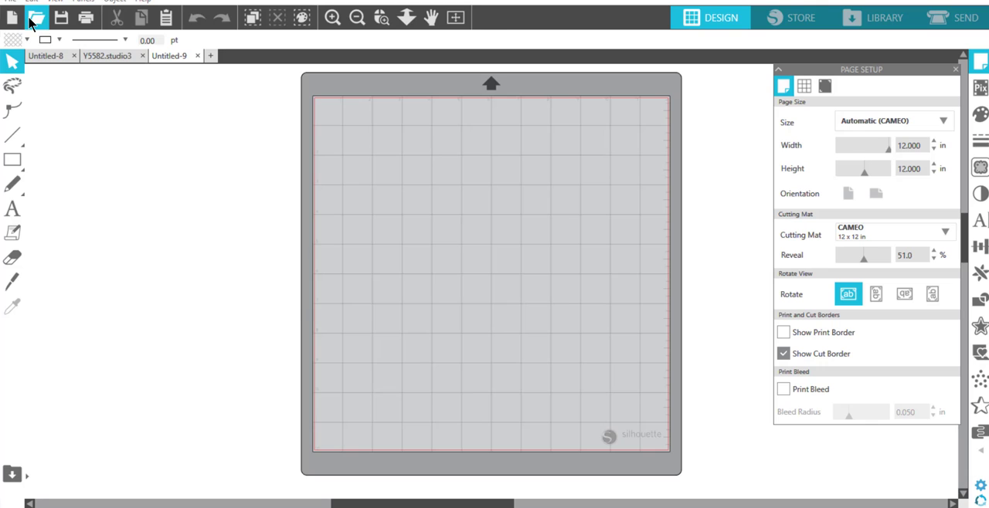
left_click(31, 19)
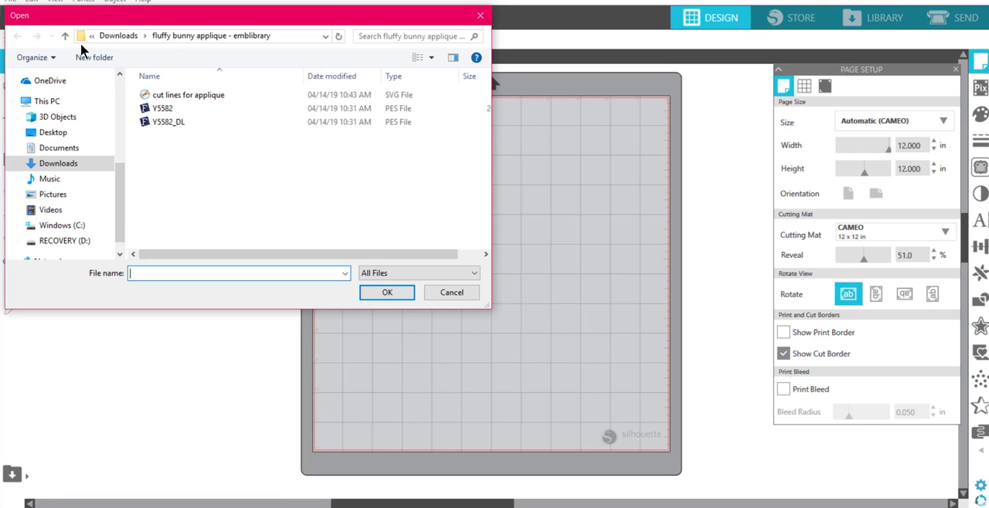
left_click(65, 36)
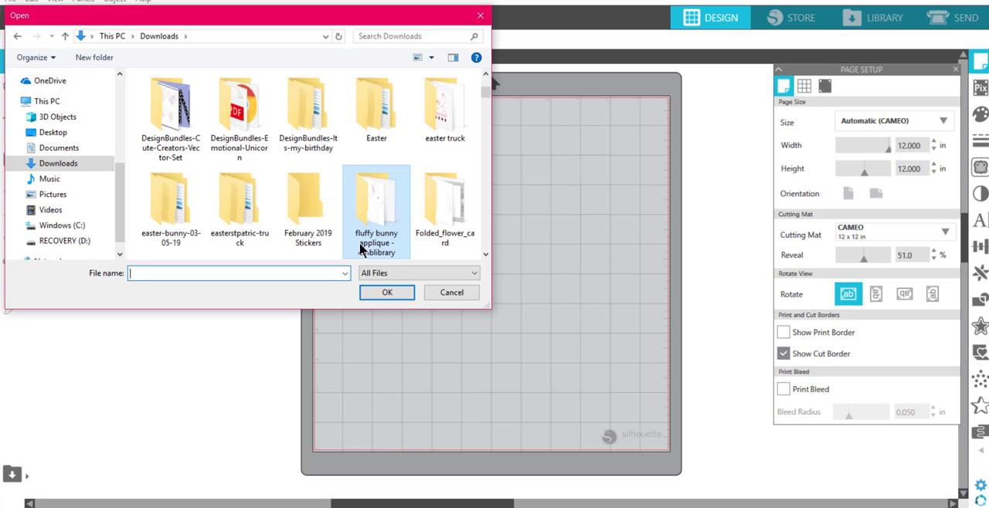
double_click(373, 222)
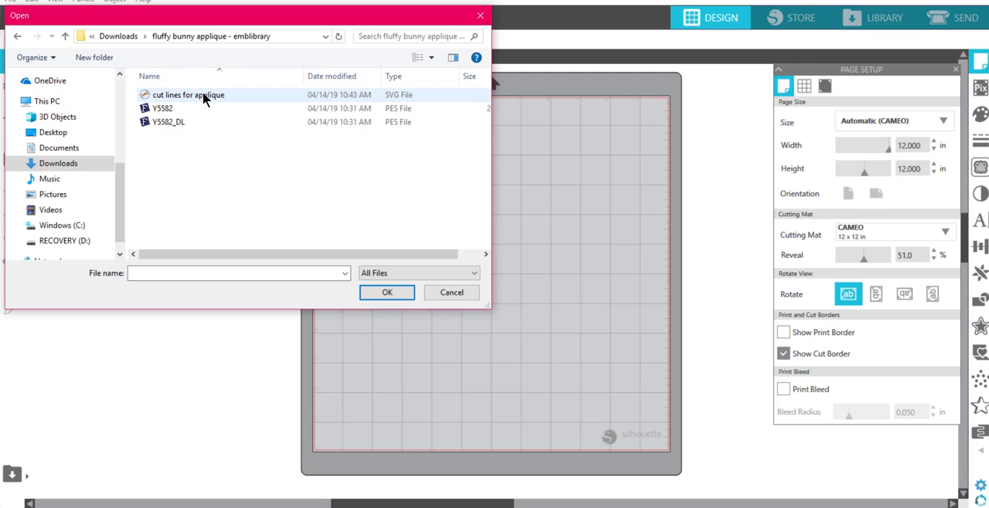
left_click(159, 110)
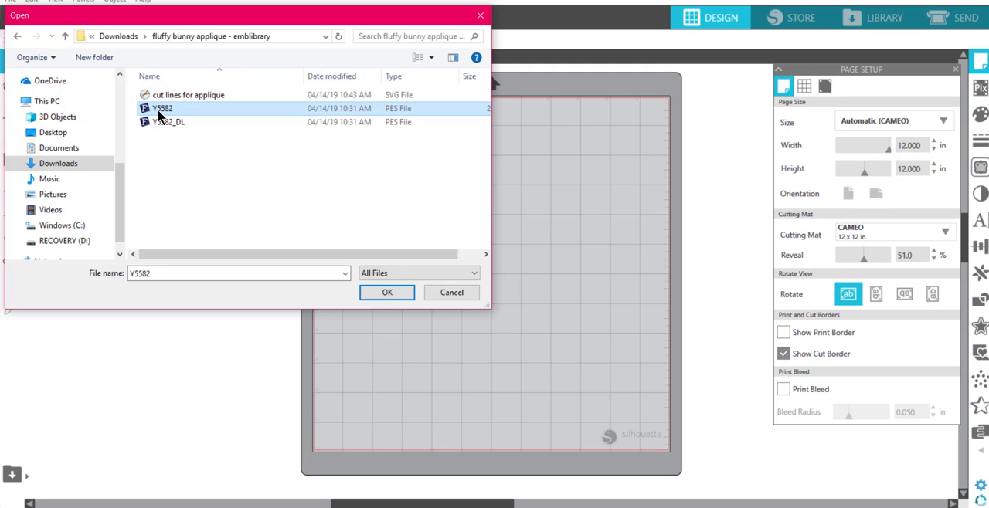
left_click(386, 292)
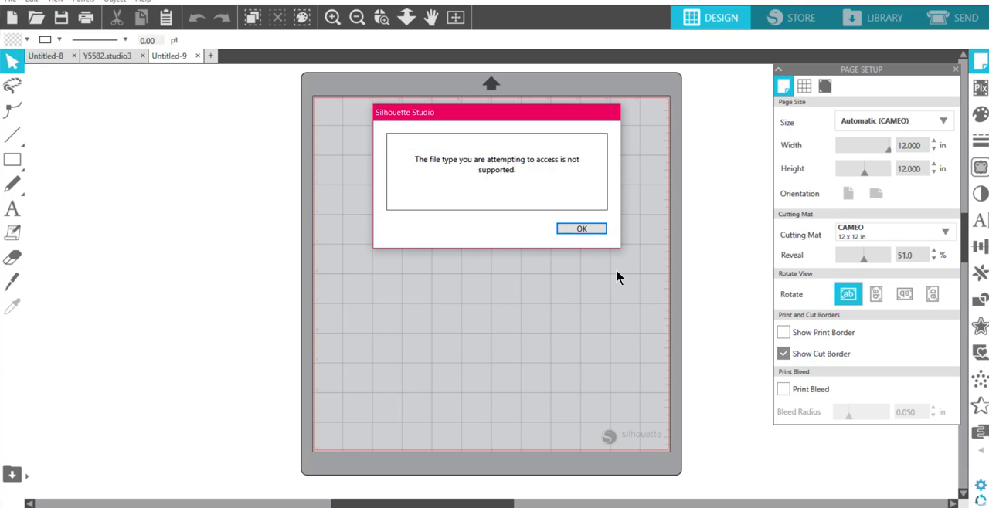
left_click(582, 229)
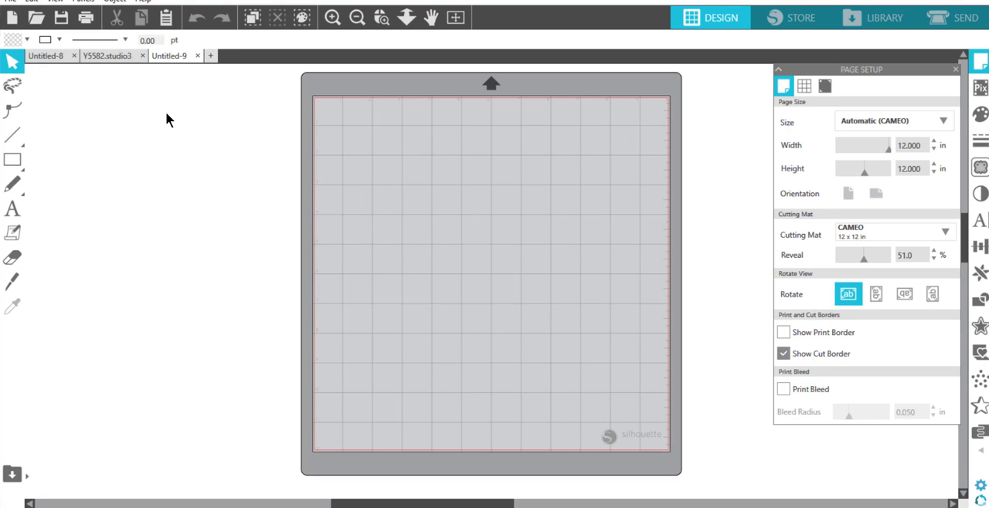
Step: Try to open the Y5582_DL PES file from the same folder
left_click(35, 17)
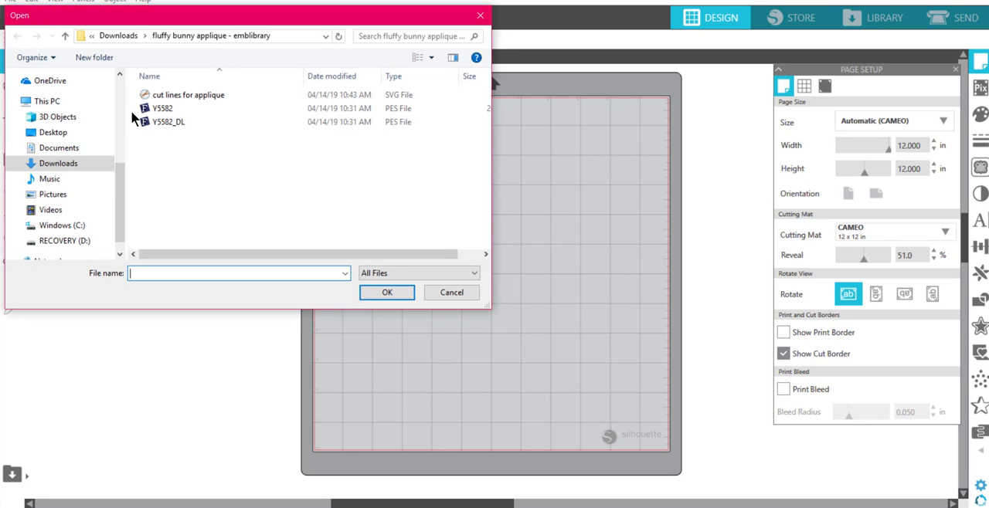
left_click(162, 122)
left_click(385, 292)
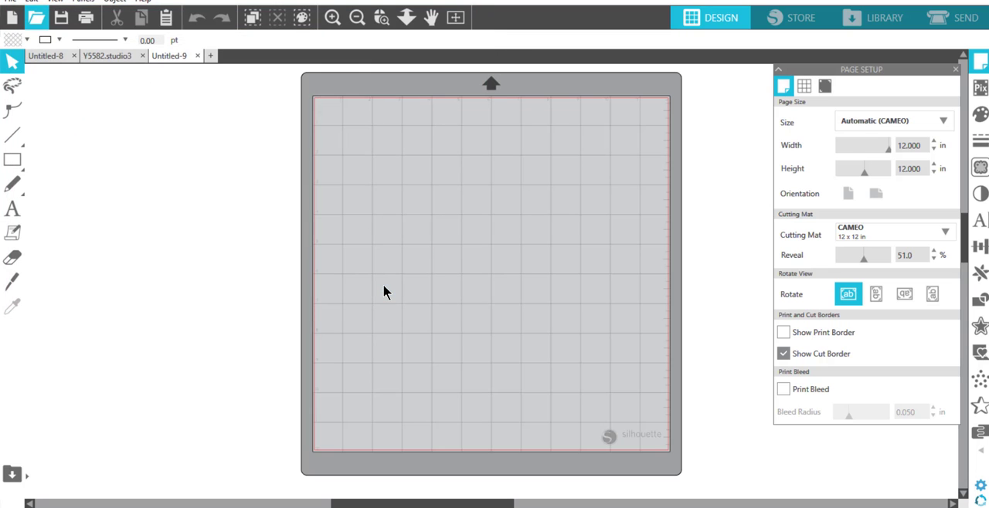
left_click(575, 231)
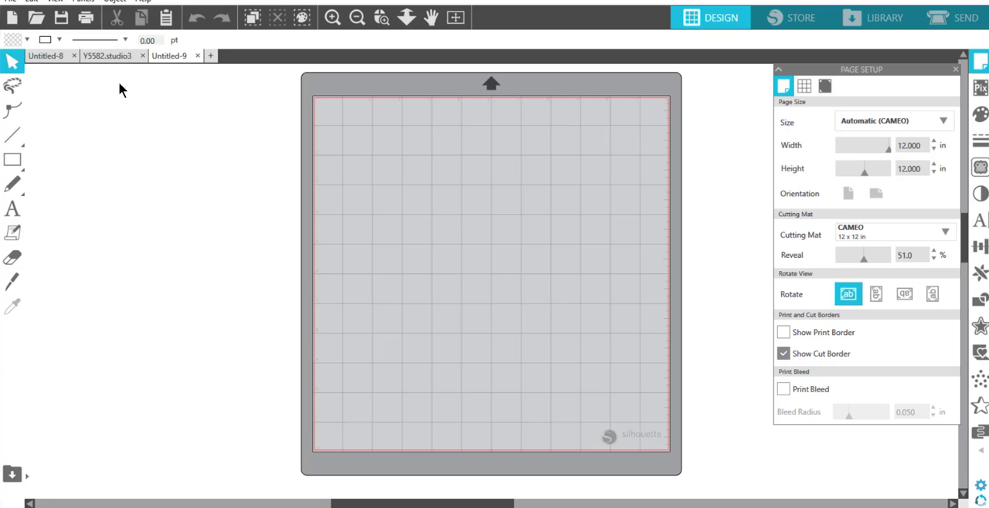
Step: Switch the software's edition view to Business Edition
left_click(143, 0)
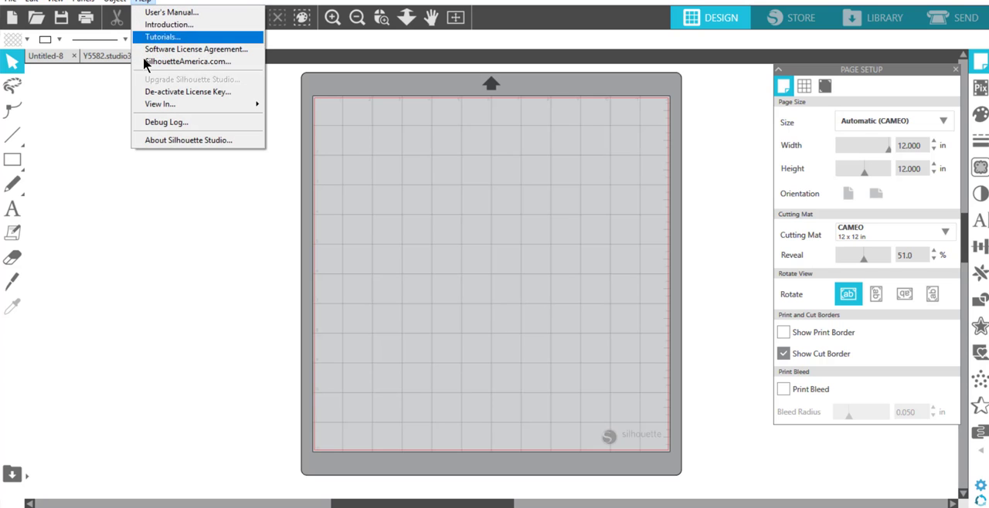
mouse_move(159, 104)
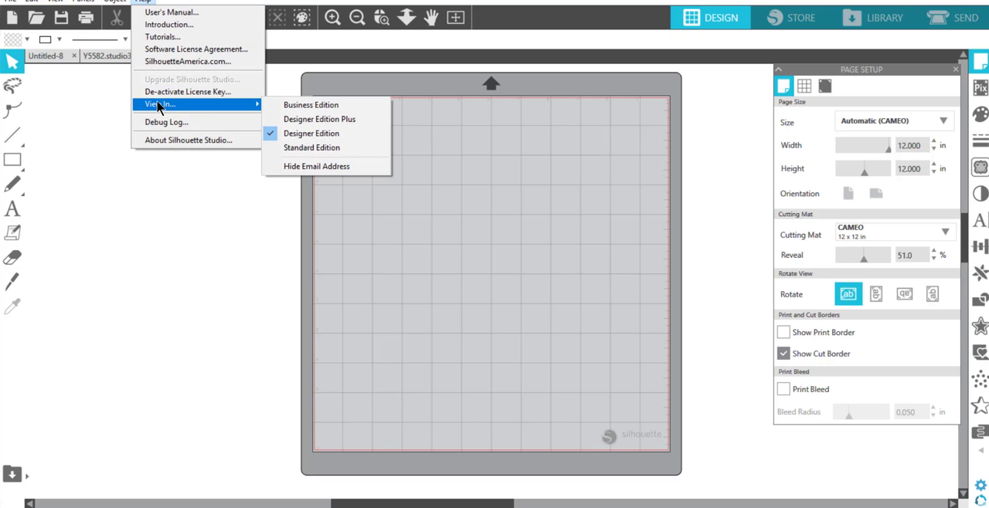
left_click(338, 105)
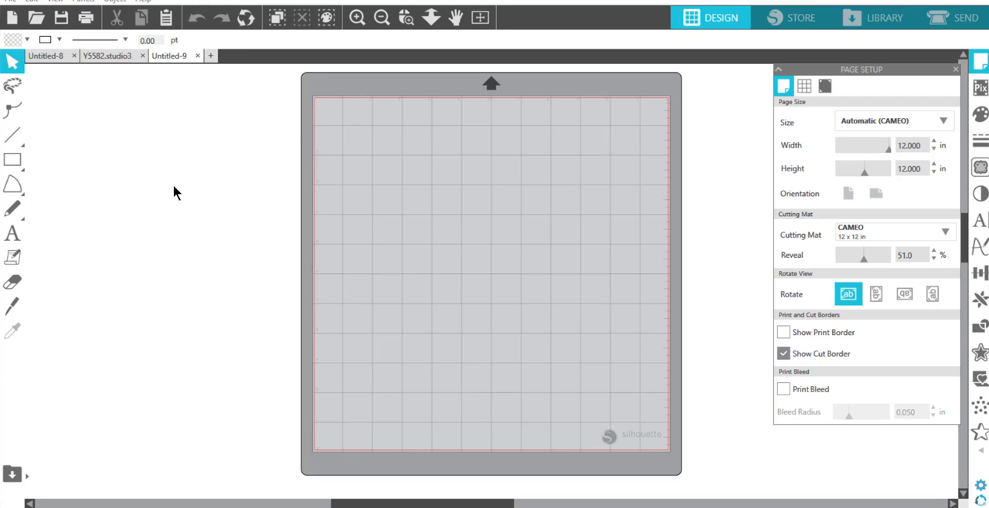
Step: Open the Y5582 PES file from the "fluffy bunny applique - emblibrary" folder
left_click(41, 21)
left_click(162, 109)
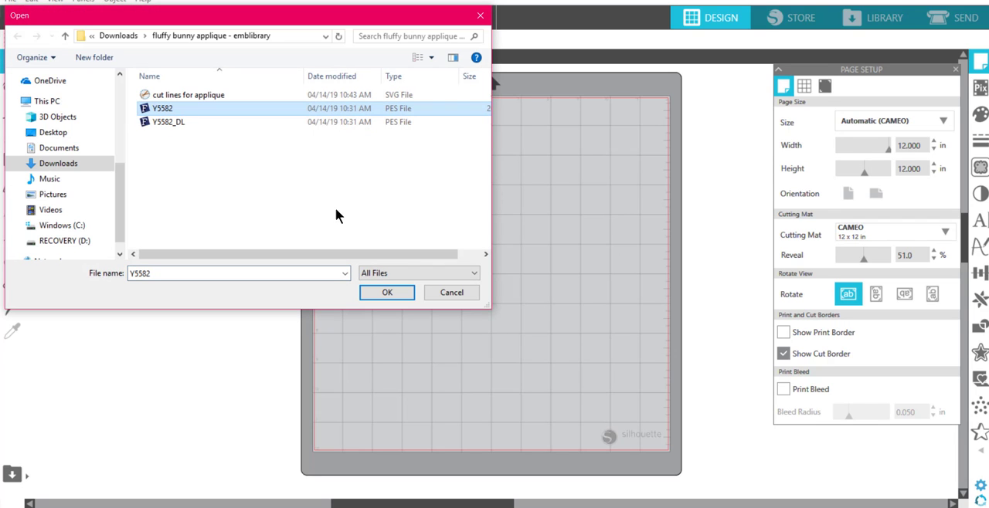
left_click(387, 292)
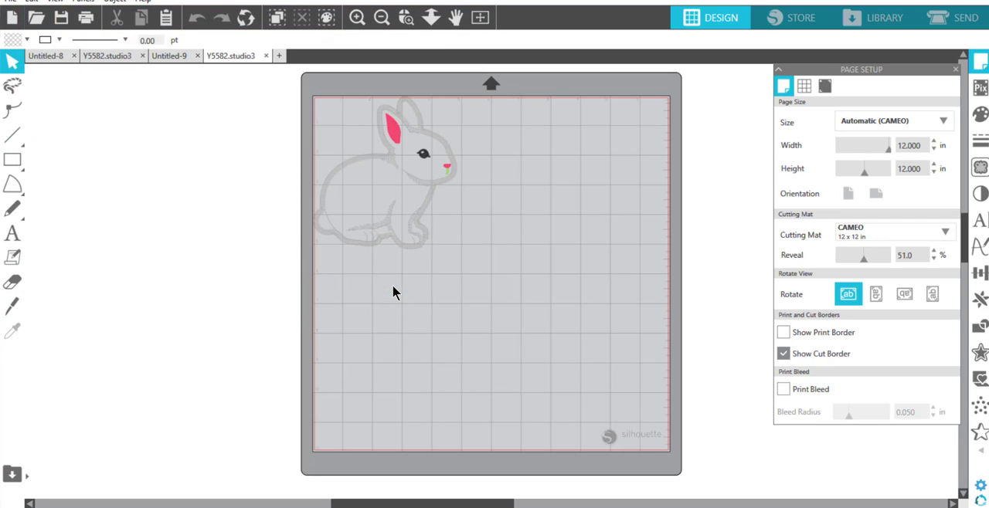
Step: Move the bunny's thick grey stitching layer off the mat and delete it, keeping the thin outline underneath
left_click_drag(414, 184, 189, 204)
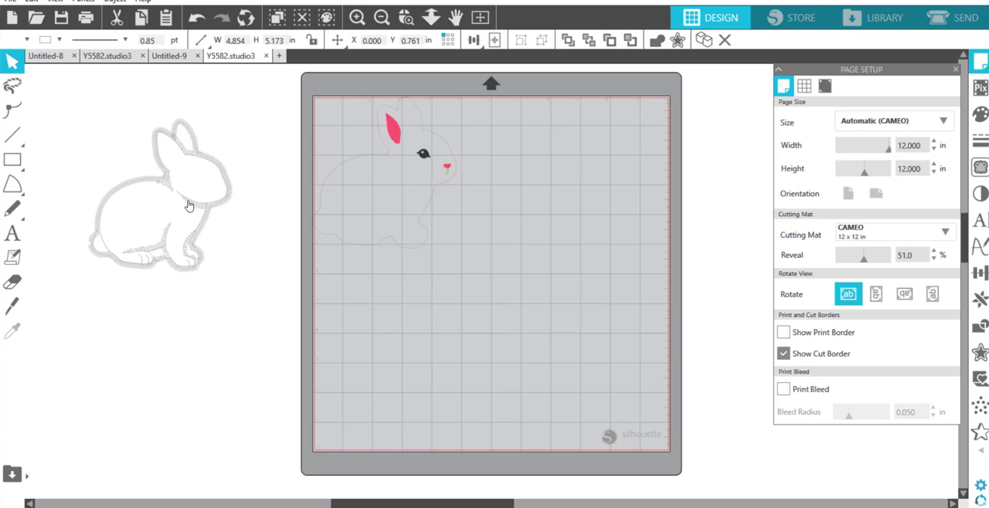
left_click(241, 205)
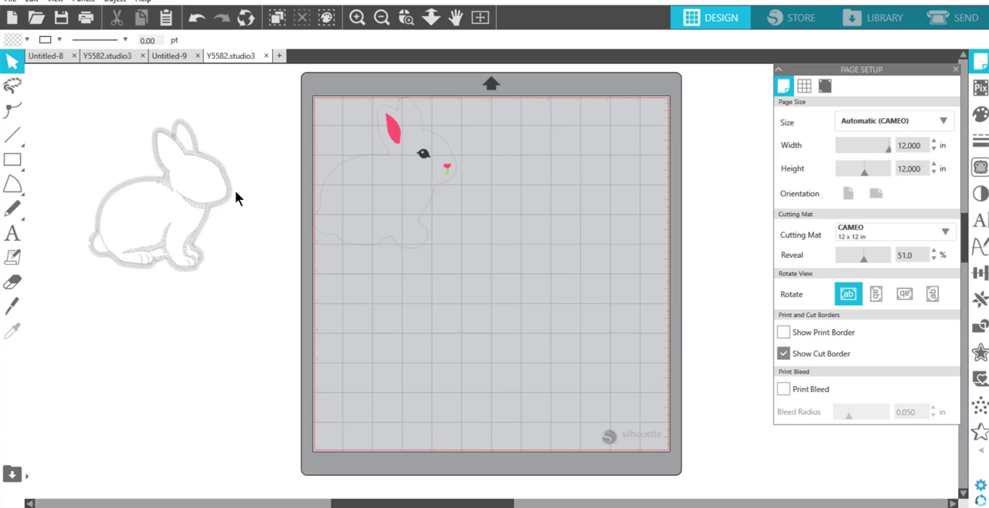
left_click(210, 164)
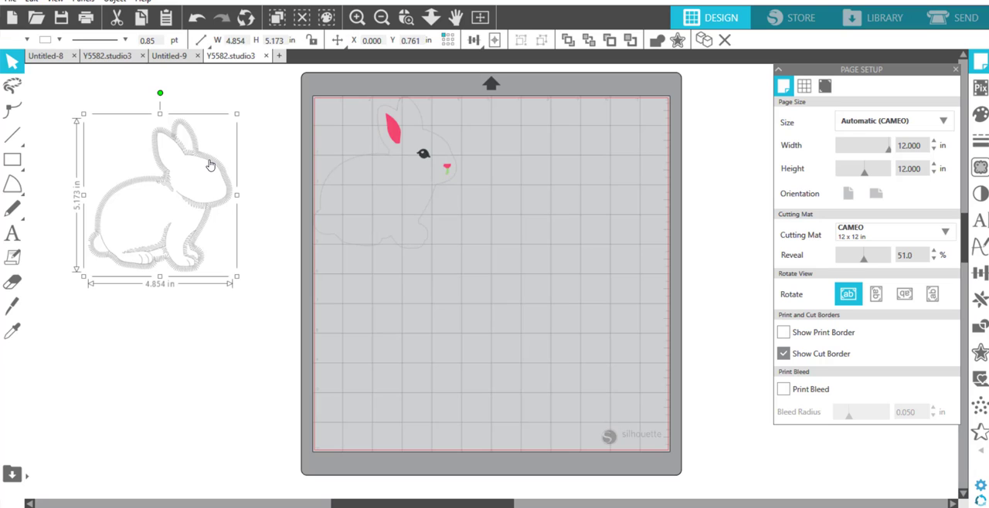
key("Delete")
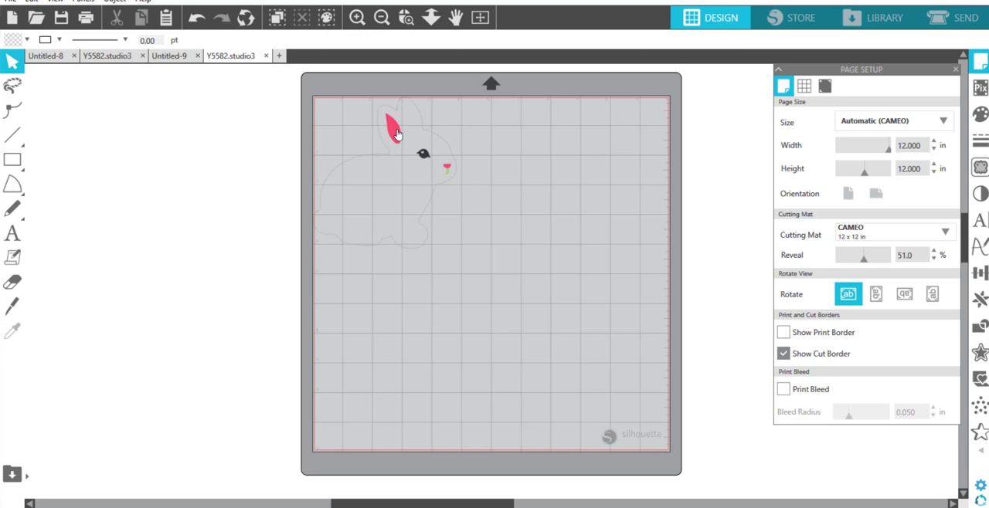
Step: Move the bunny's pink ear and nose, black eye and green mouth stitching off the mat and delete them
left_click_drag(393, 127, 245, 137)
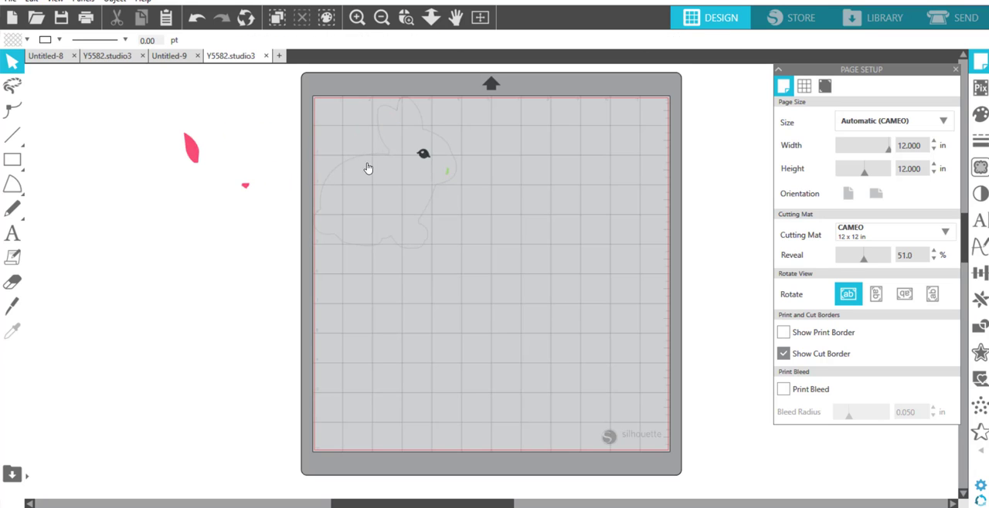
left_click(198, 149)
key("Delete")
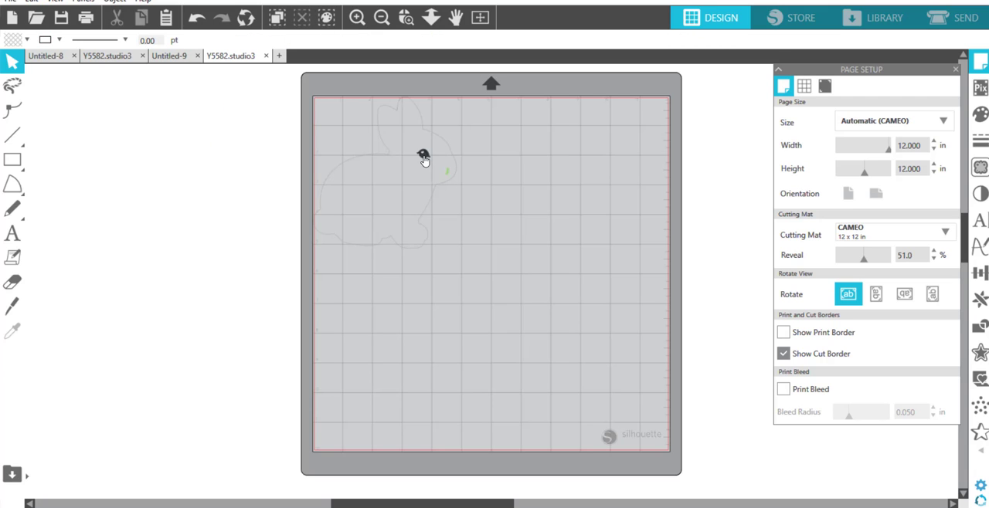
left_click_drag(423, 154, 197, 155)
left_click(199, 153)
key("Delete")
left_click_drag(446, 180, 186, 144)
left_click(182, 143)
key("Delete")
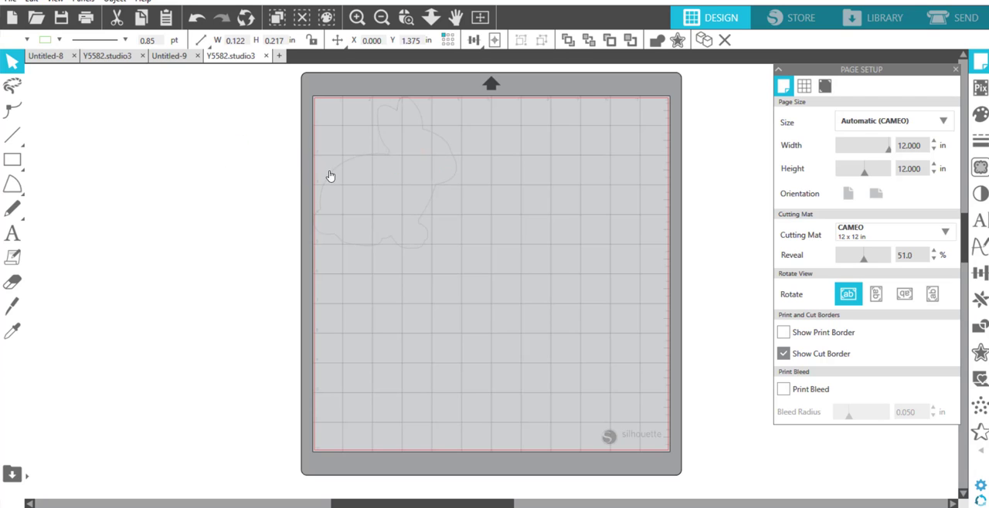
Step: Move both remaining bunny outlines off the mat onto the empty workspace beside it
left_click_drag(330, 176, 144, 201)
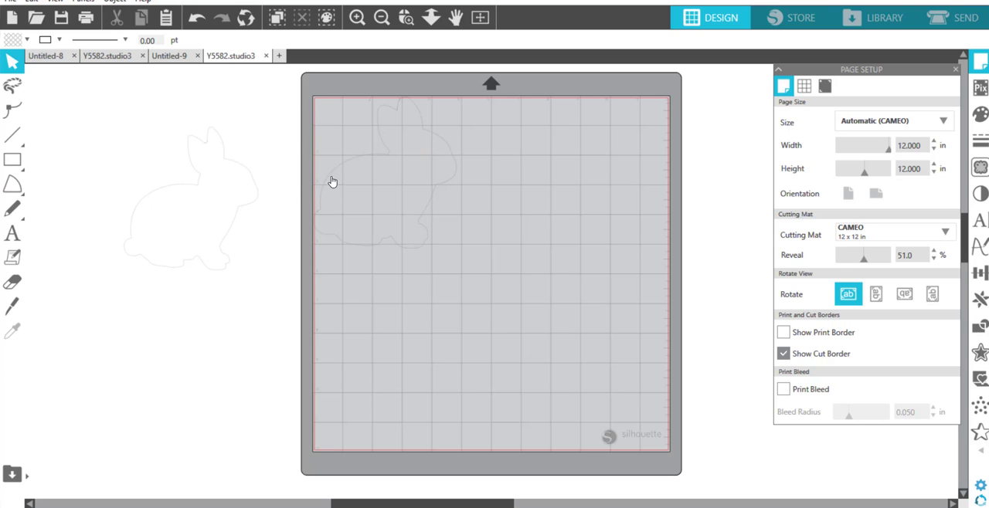
left_click_drag(327, 167, 146, 197)
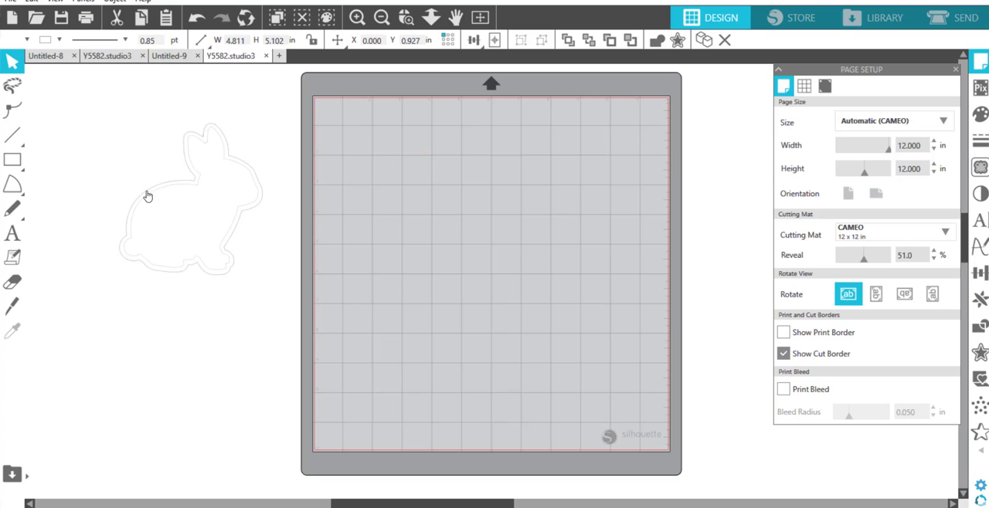
left_click(157, 215)
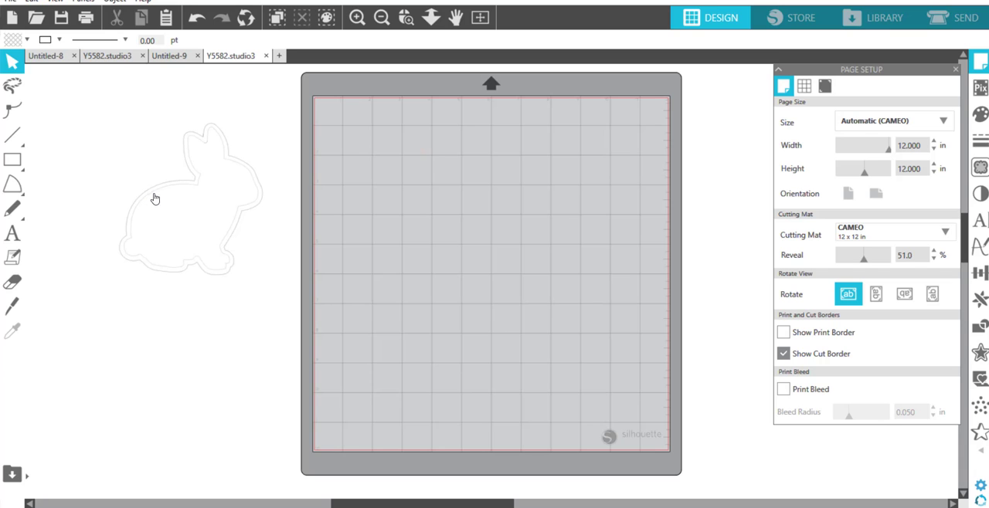
left_click(156, 195)
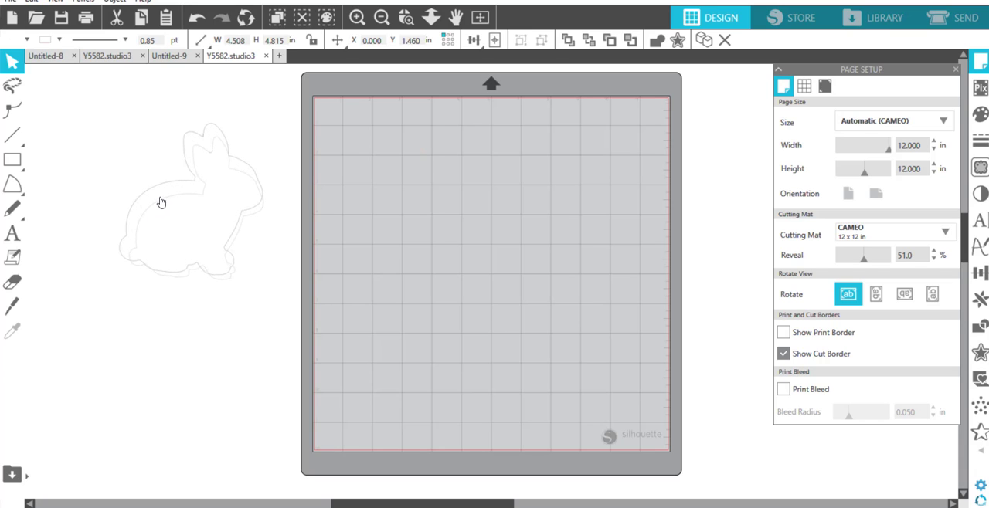
left_click_drag(158, 197, 154, 195)
key("Delete")
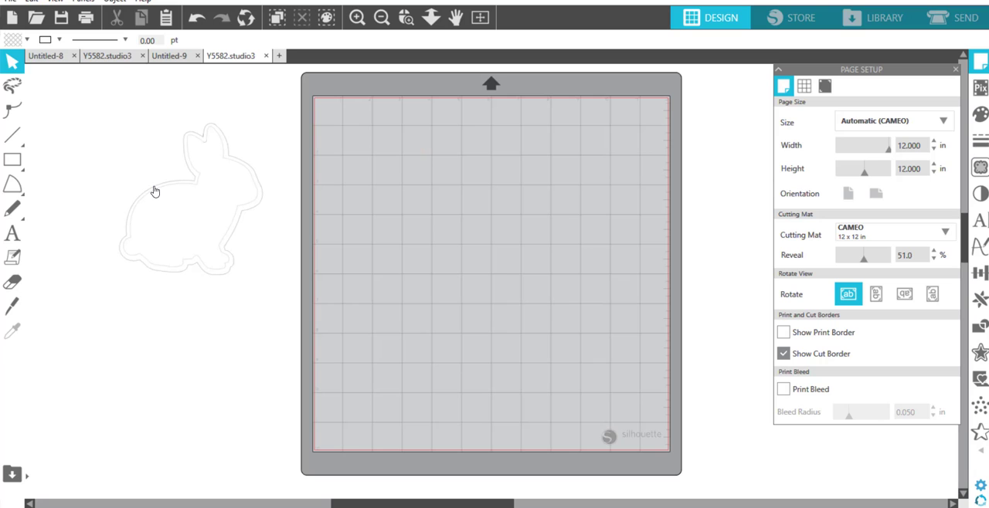
left_click(155, 192)
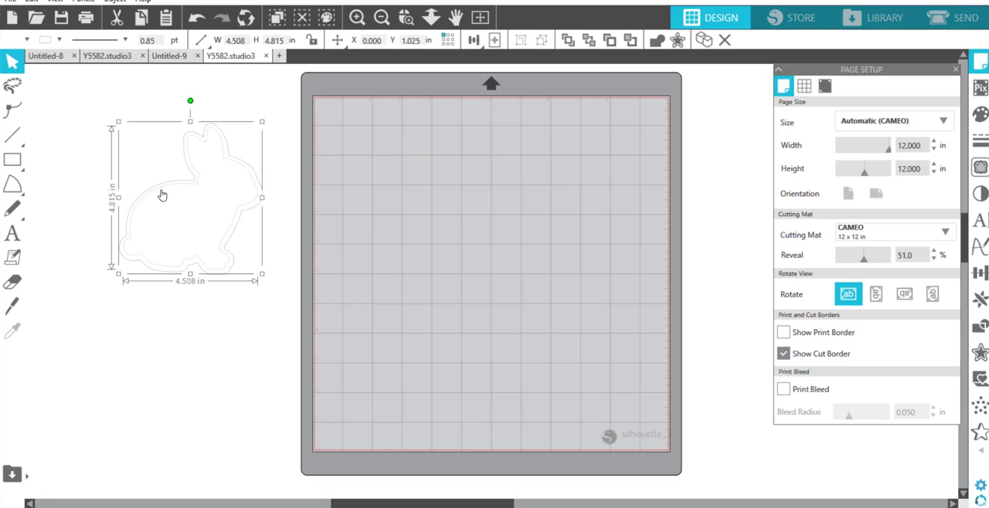
left_click(128, 286)
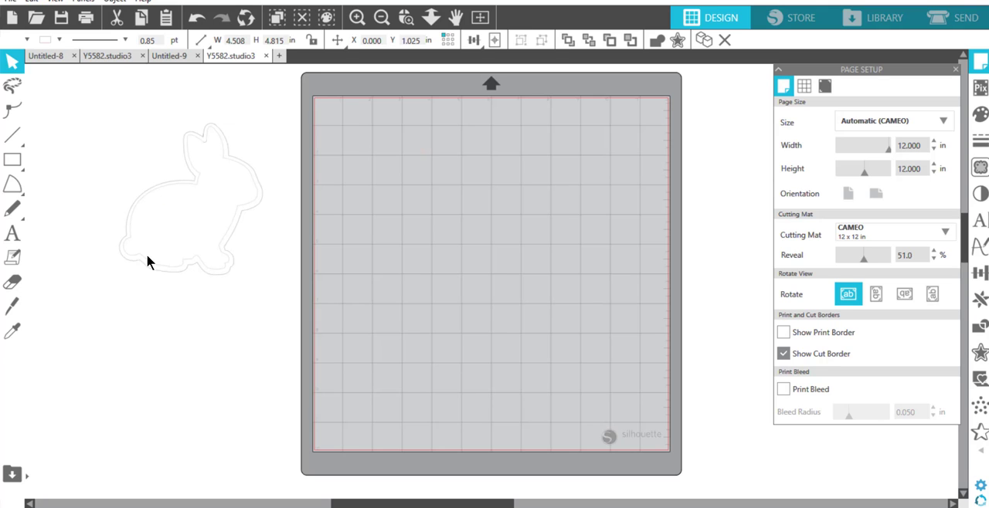
Step: Separate and delete the smaller inner bunny outline, and place the larger outline back on the mat
left_click(172, 191)
left_click_drag(172, 191, 220, 351)
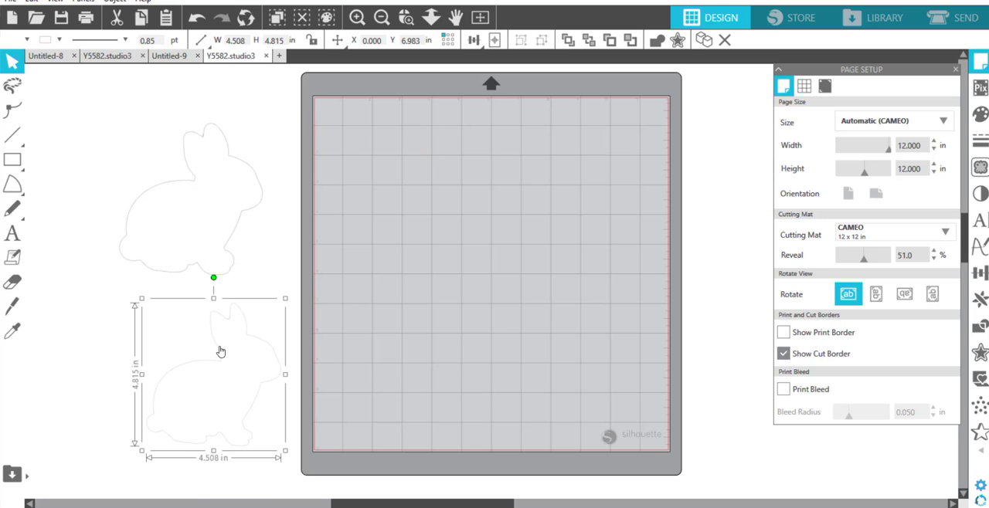
key("Delete")
left_click_drag(178, 186, 379, 162)
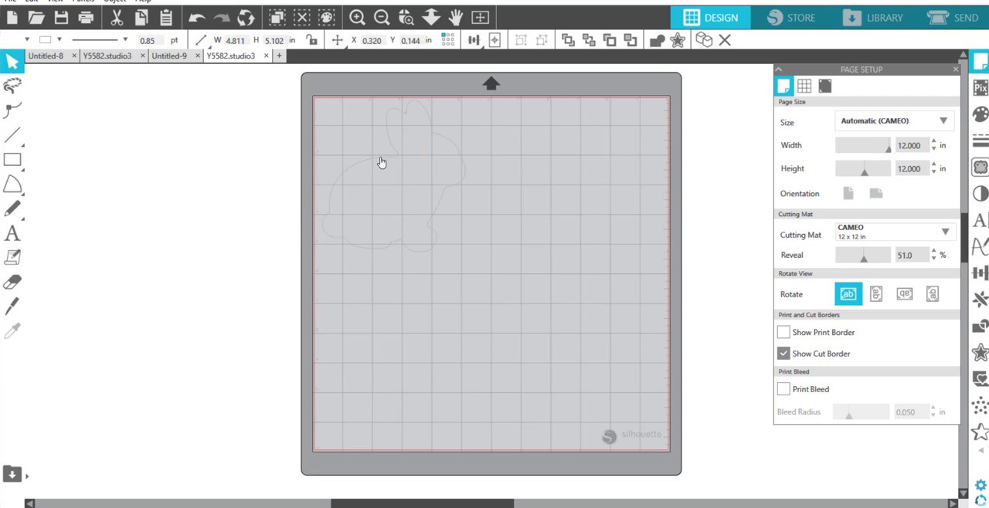
left_click(202, 181)
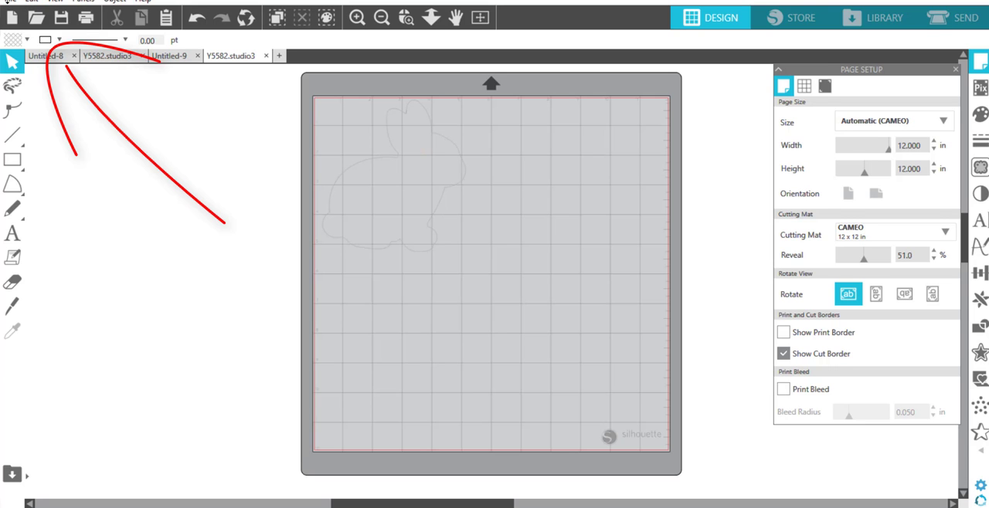
Step: Save the design to the hard drive as an SVG named "cut lines for applique2" in the "fluffy bunny applique - emblibrary" folder
left_click(10, 1)
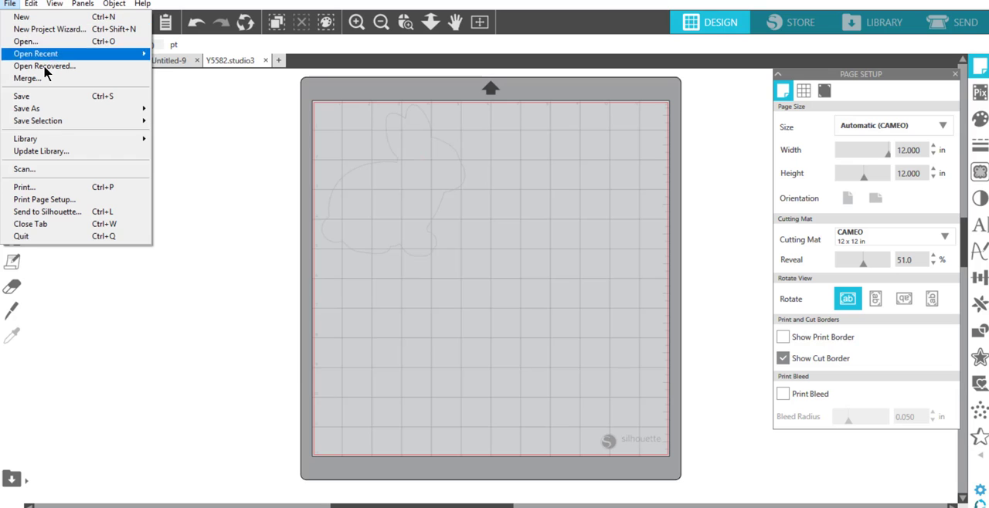
mouse_move(53, 109)
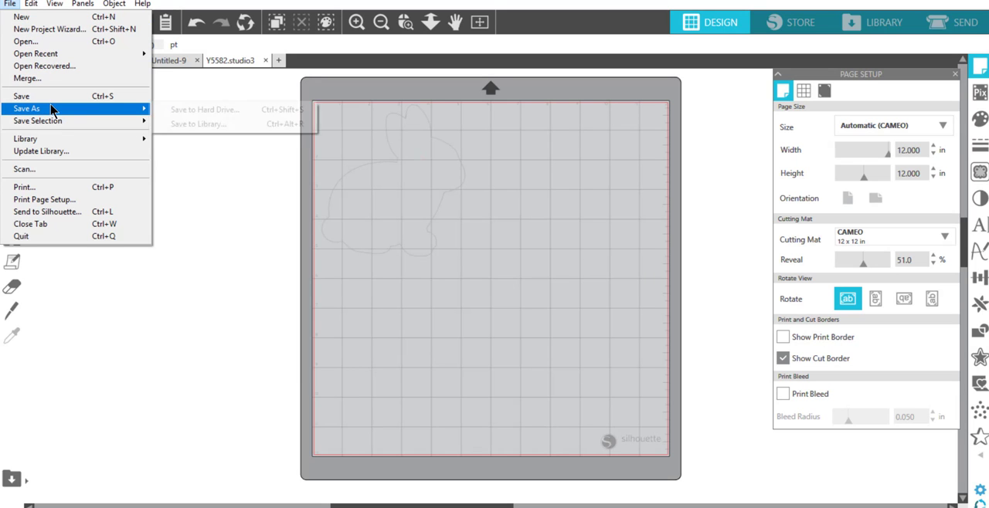
left_click(224, 109)
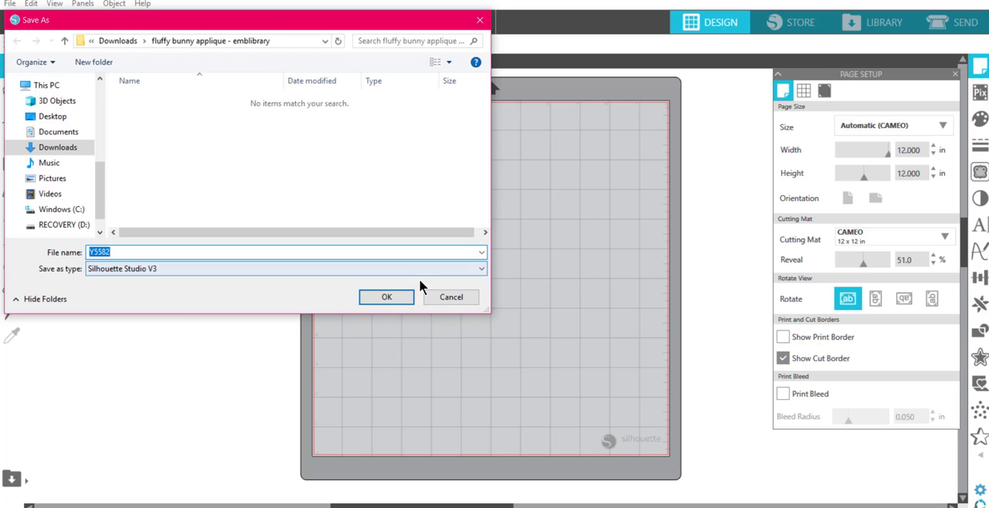
left_click(476, 272)
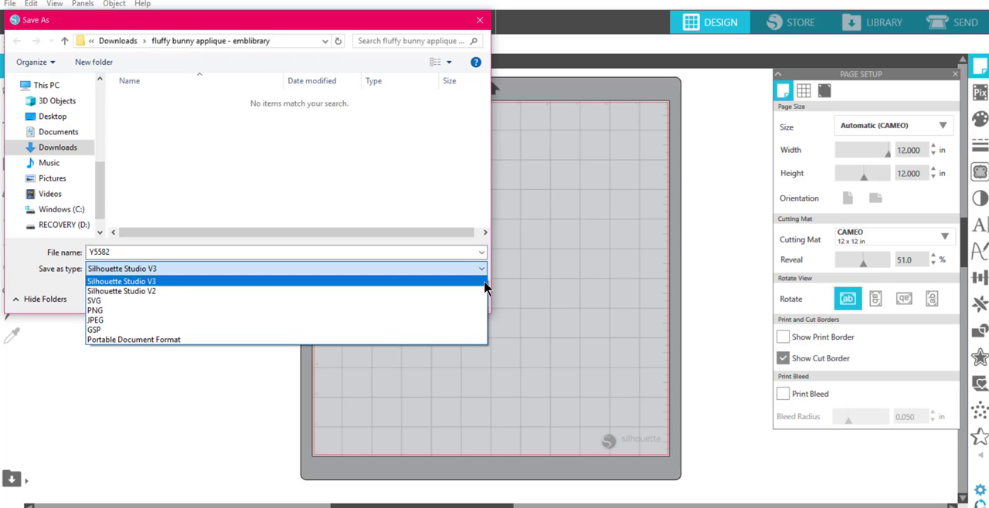
left_click(480, 300)
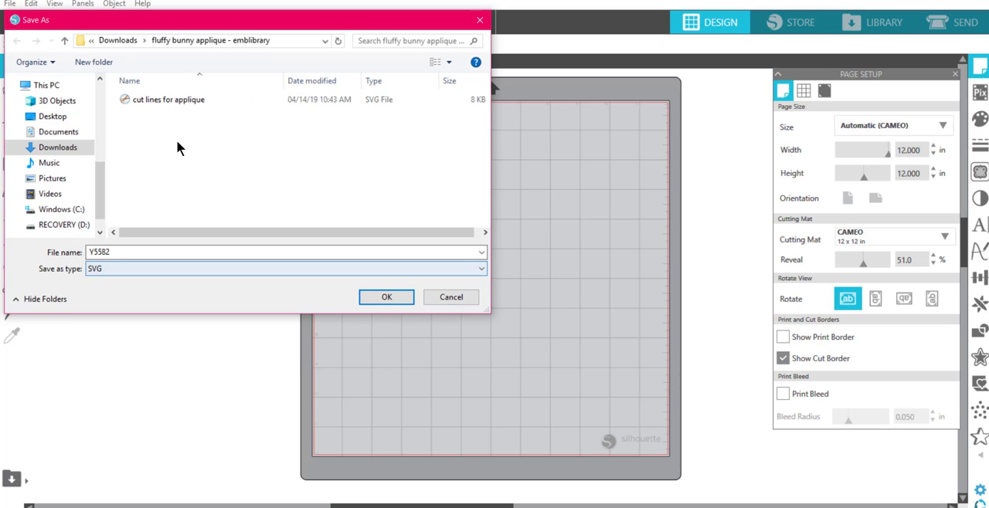
left_click(145, 98)
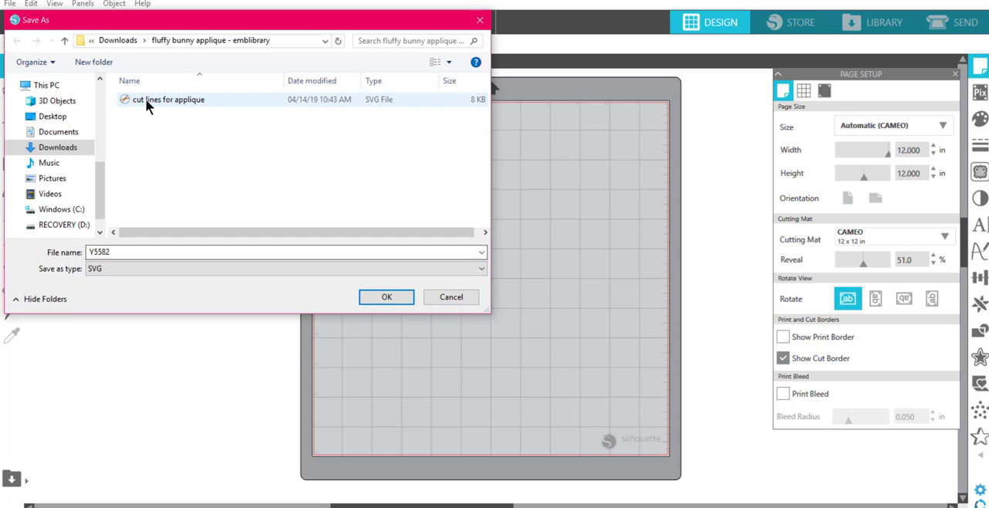
left_click(176, 254)
left_click(177, 254)
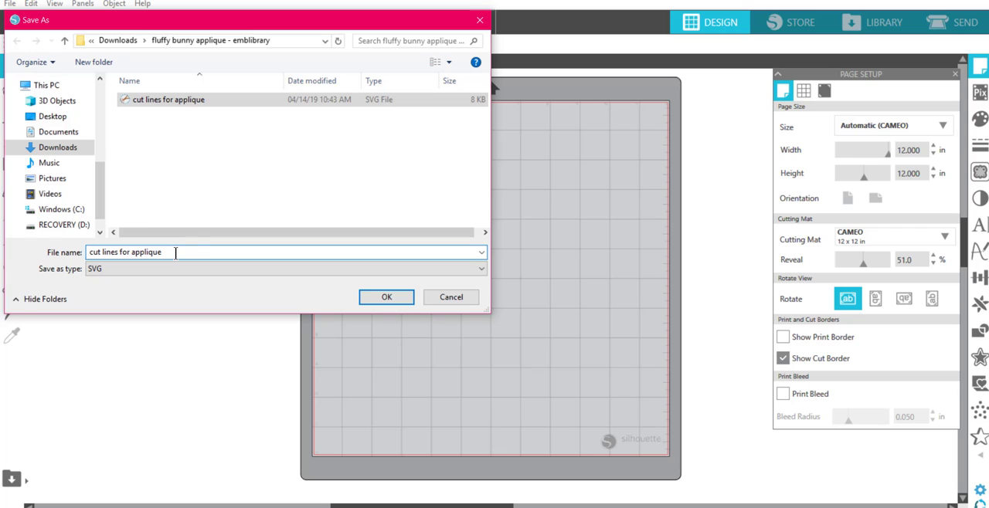
type("2")
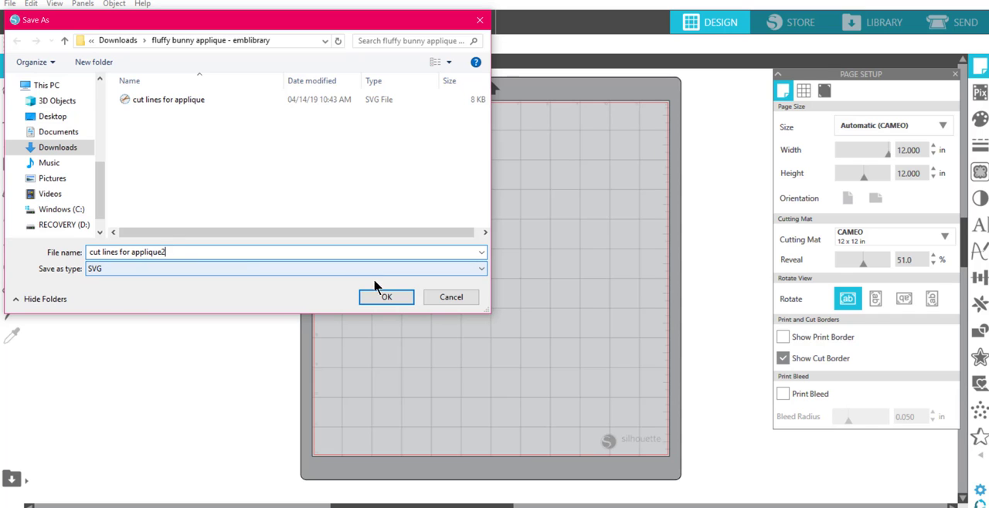
left_click(386, 298)
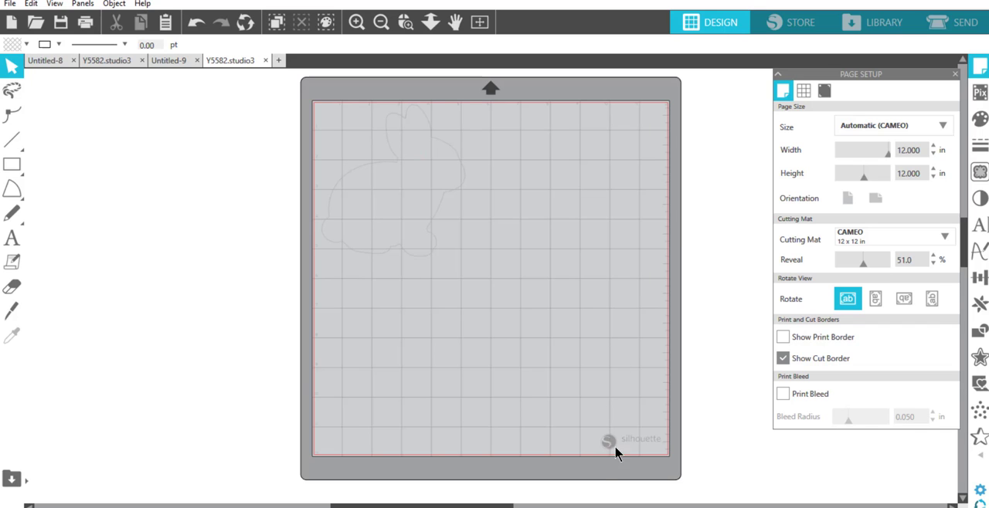
Step: Switch to Cricut Design Space in the browser and start an image upload
mouse_move(473, 507)
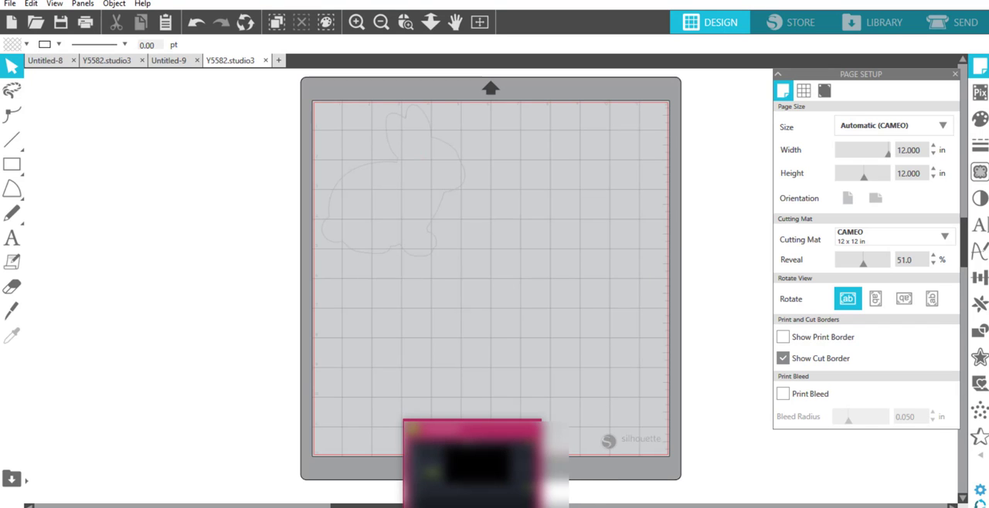
left_click(475, 464)
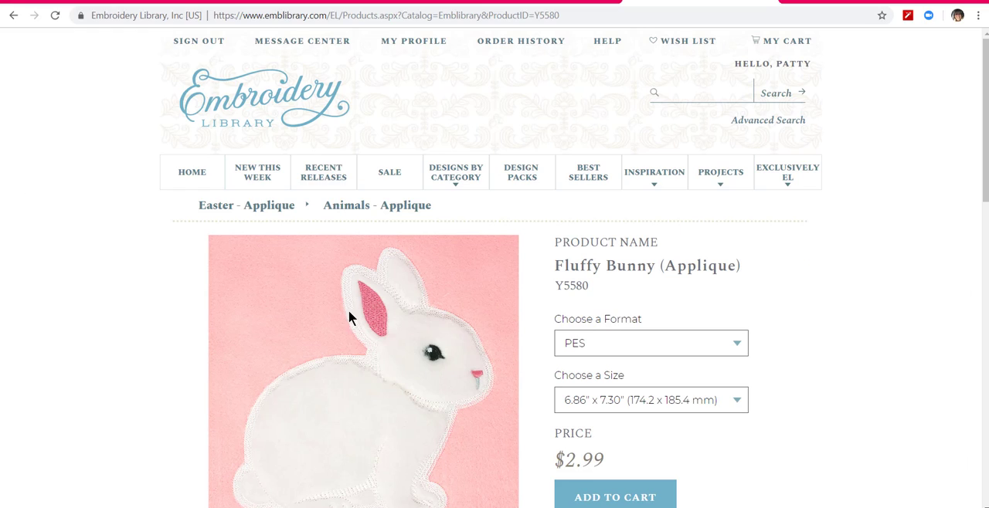
left_click(344, 3)
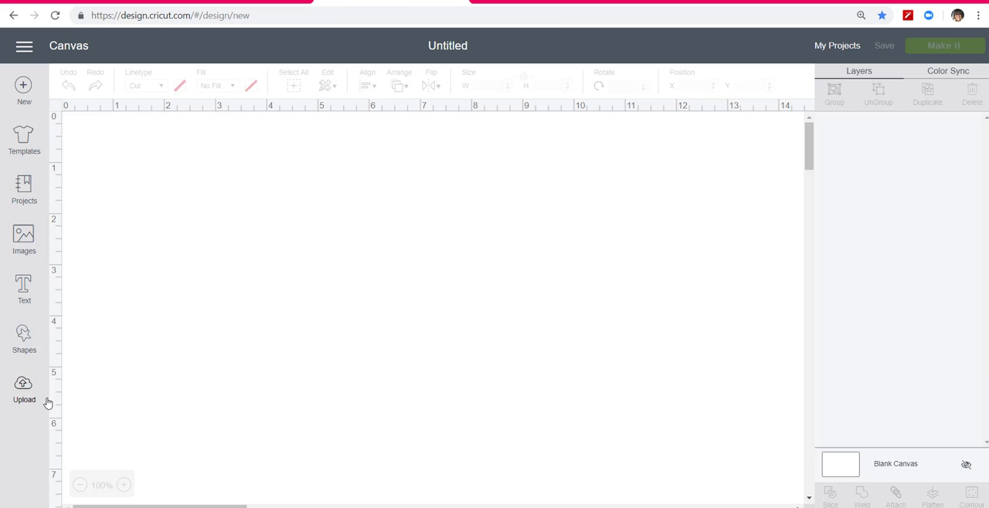
left_click(24, 386)
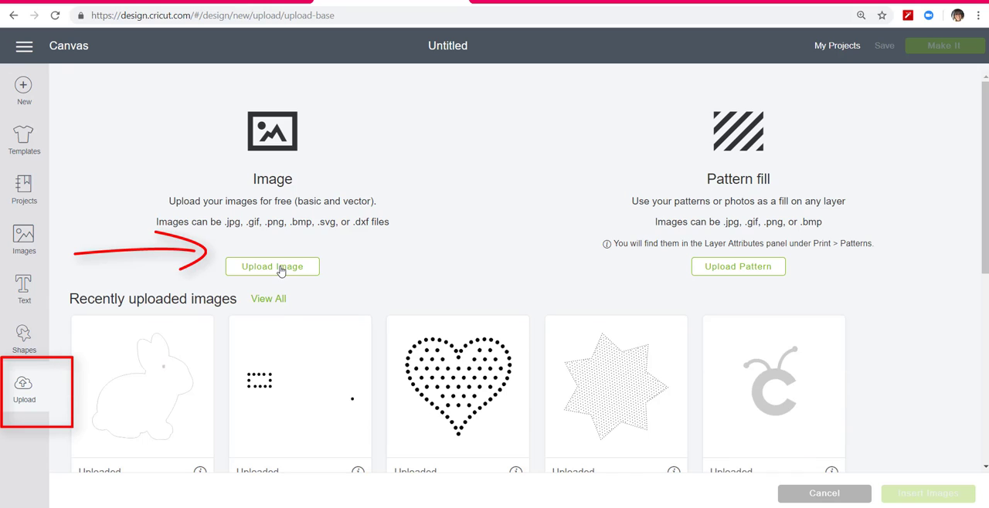
left_click(279, 269)
Step: Try to upload the Y5582 PES file from the "fluffy bunny applique - emblibrary" folder
left_click(503, 278)
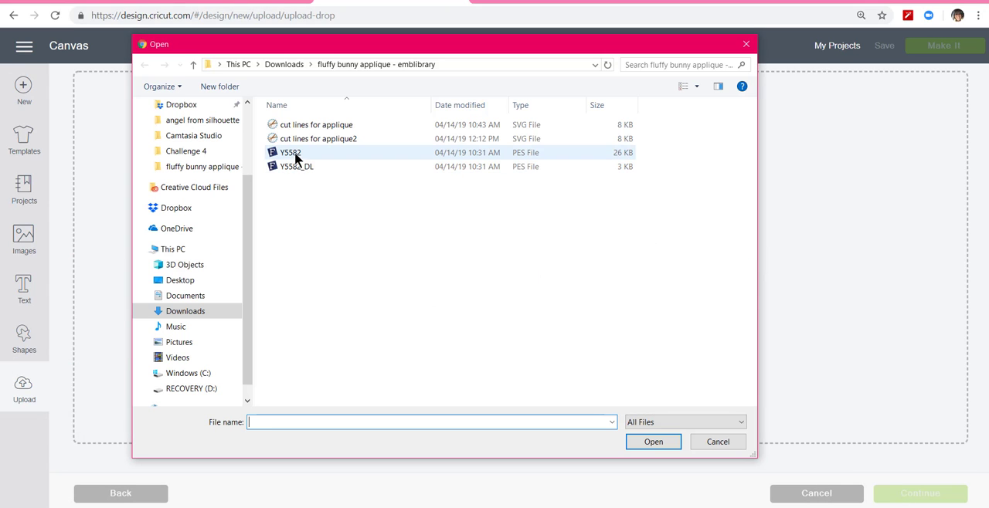
left_click(505, 153)
left_click(654, 445)
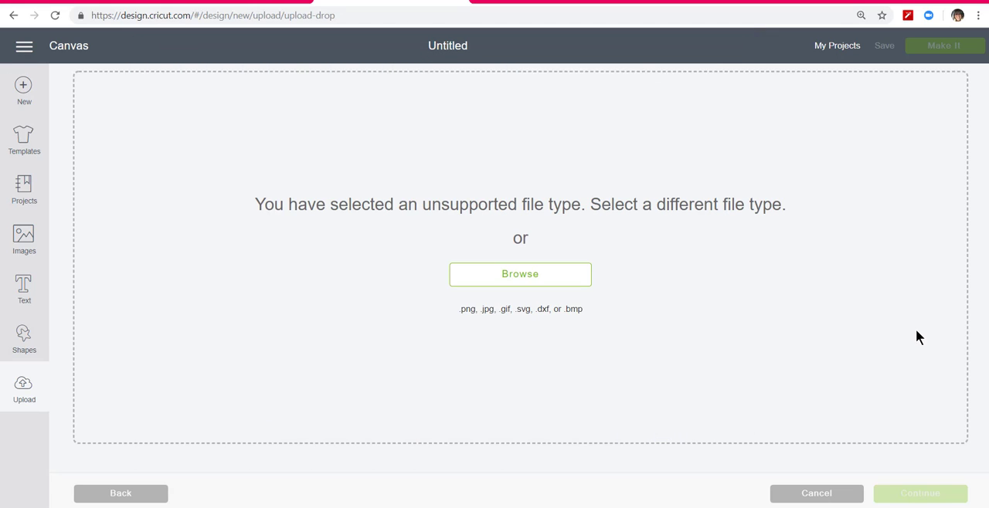
Step: Upload the "cut lines for applique2" SVG as an image and insert it on the canvas
left_click(526, 276)
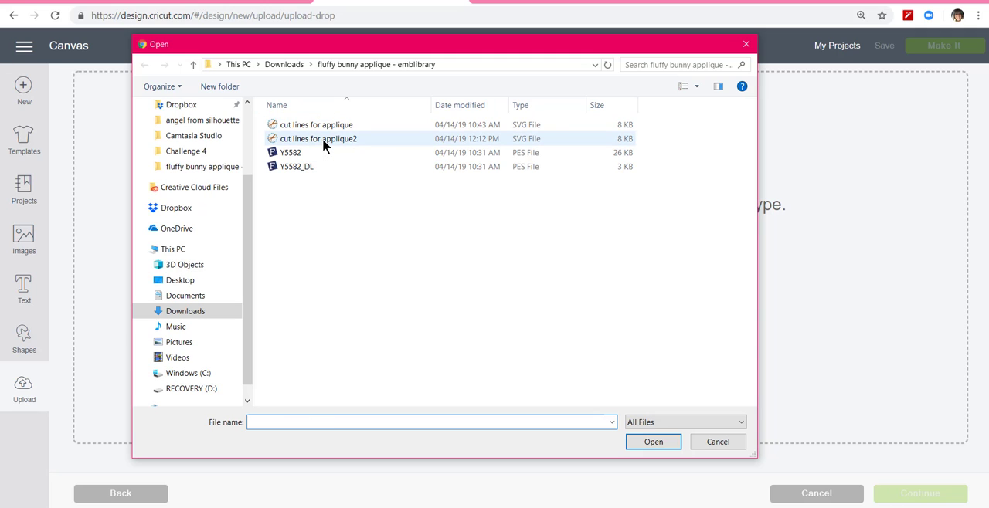
left_click(323, 138)
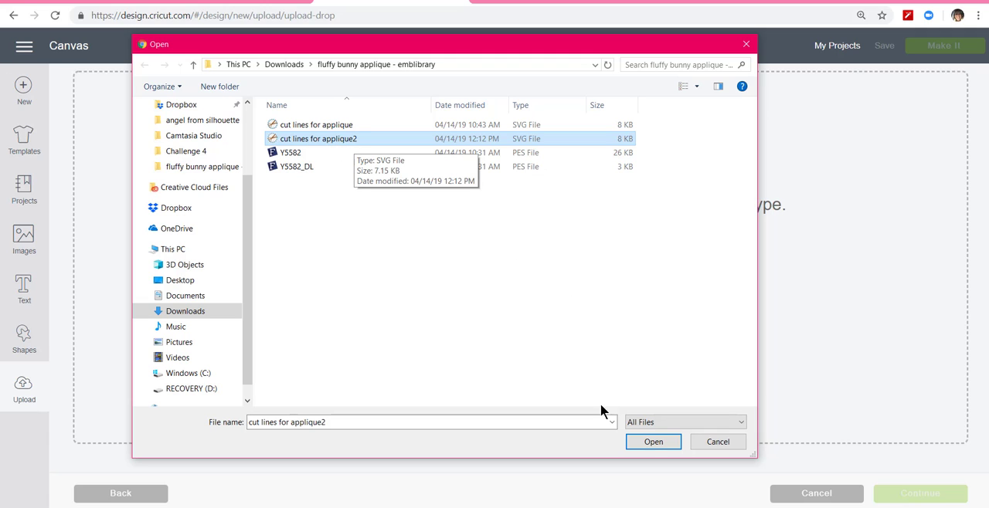
left_click(654, 442)
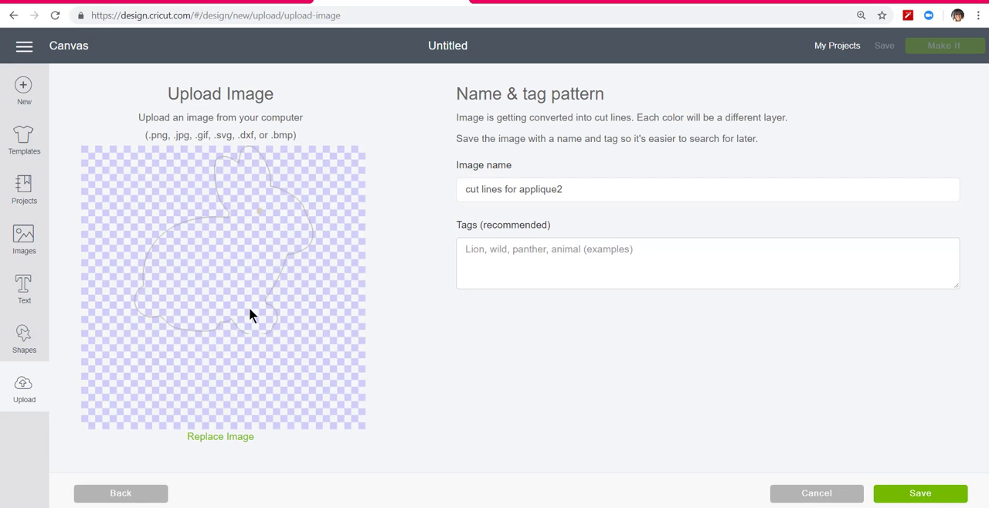
left_click(917, 495)
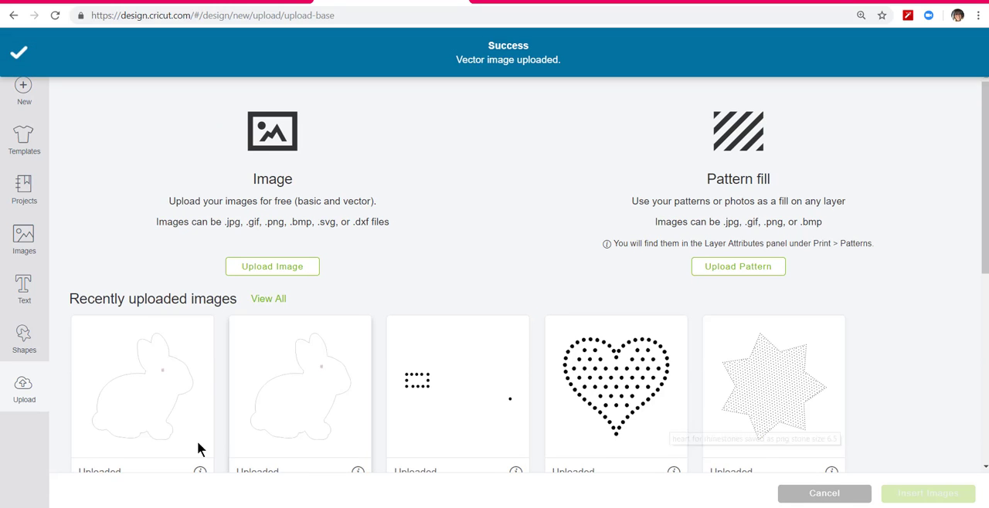
left_click(171, 413)
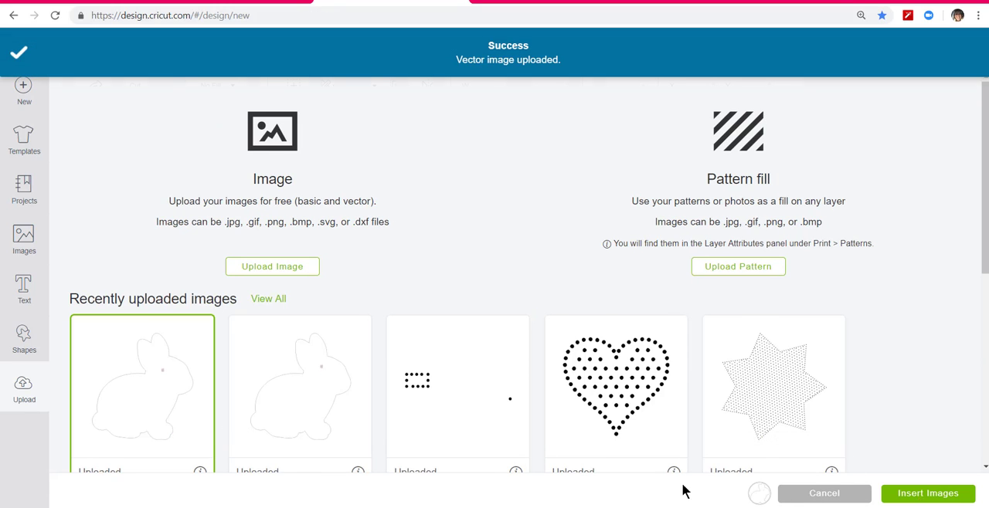
left_click(928, 493)
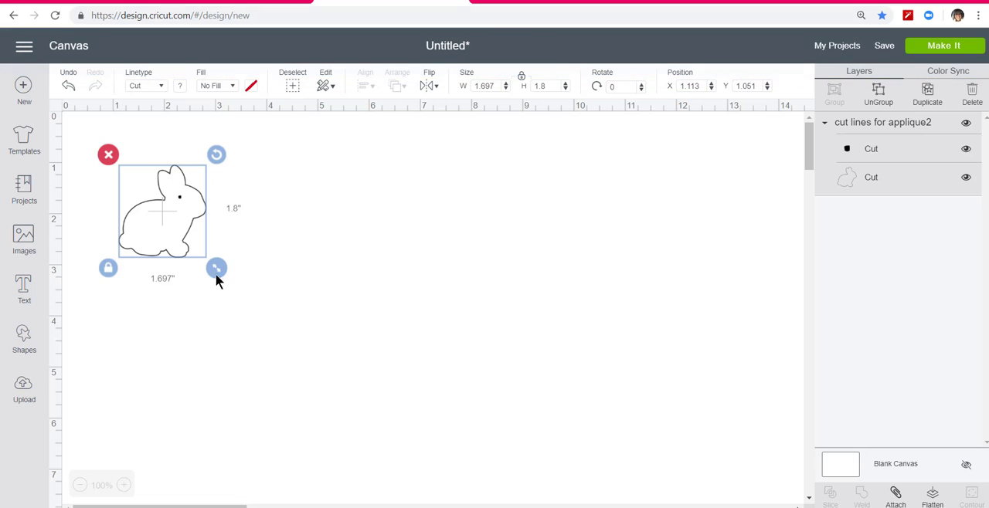
Step: Enlarge the bunny to about 3.125 inches wide, and ungroup it to delete the small eye shape
left_click_drag(216, 271, 298, 348)
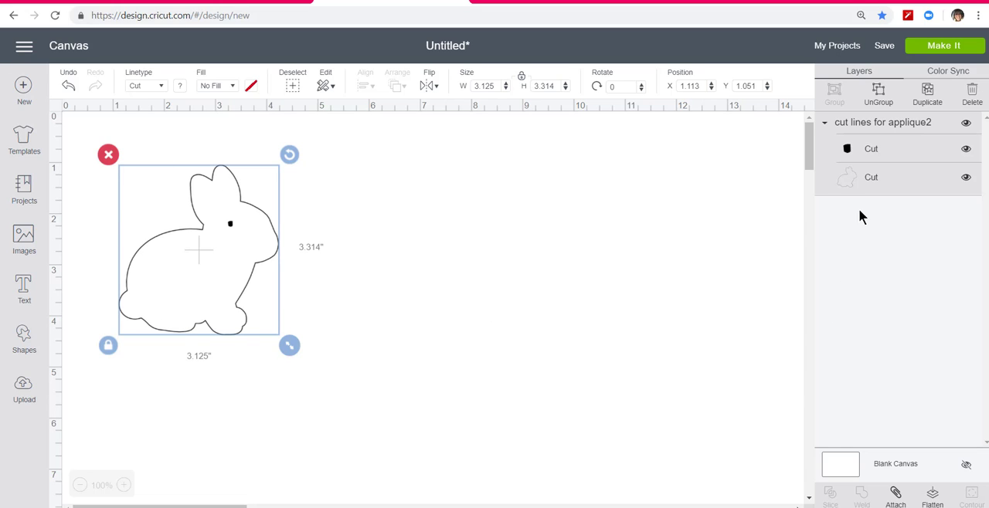
left_click(880, 94)
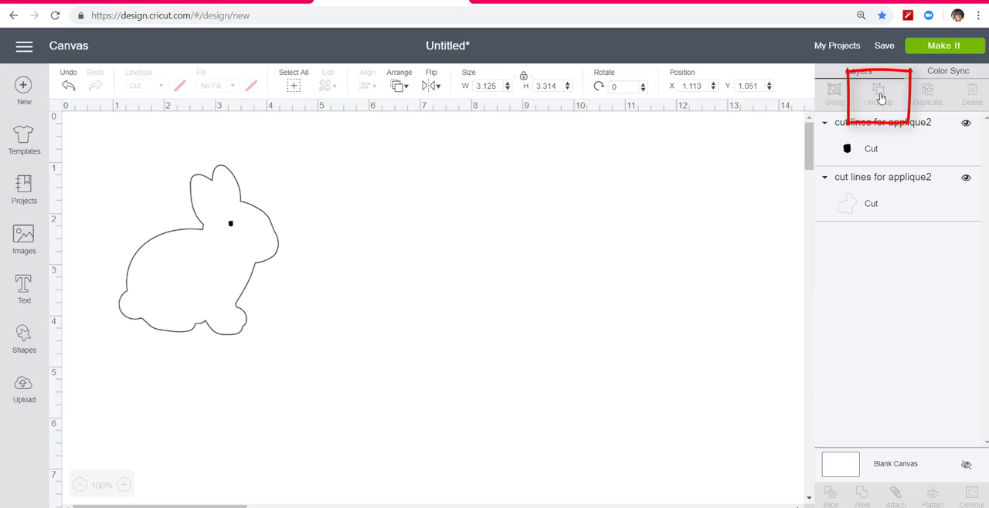
left_click(869, 157)
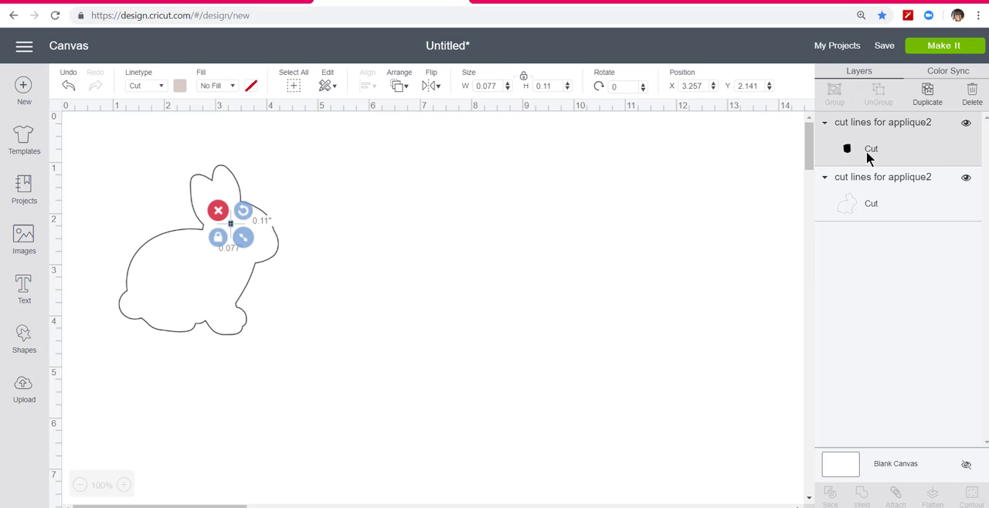
key("Delete")
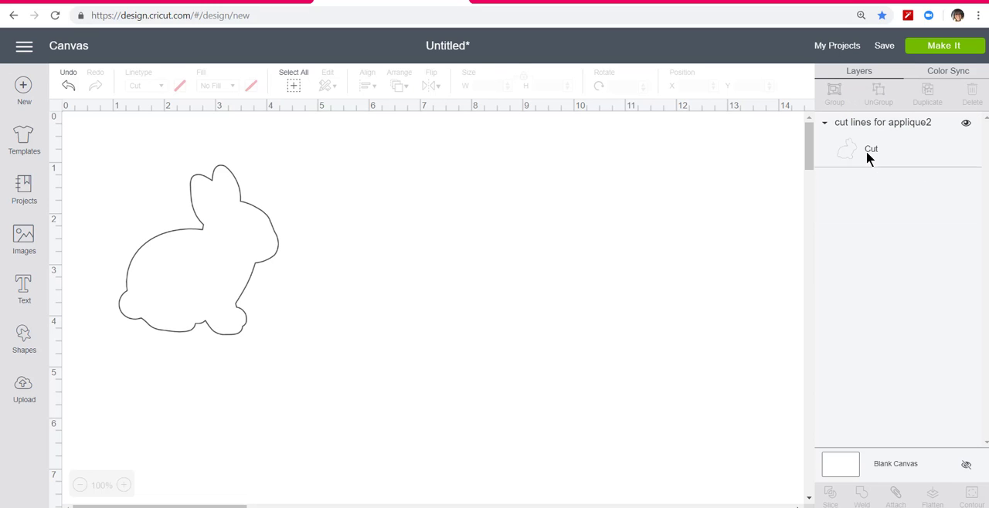
Step: Match the bunny's width to the Silhouette Studio original at 4.811 inches and move it to about X 0.432, Y 0.245 on the Cricut canvas
left_click(267, 262)
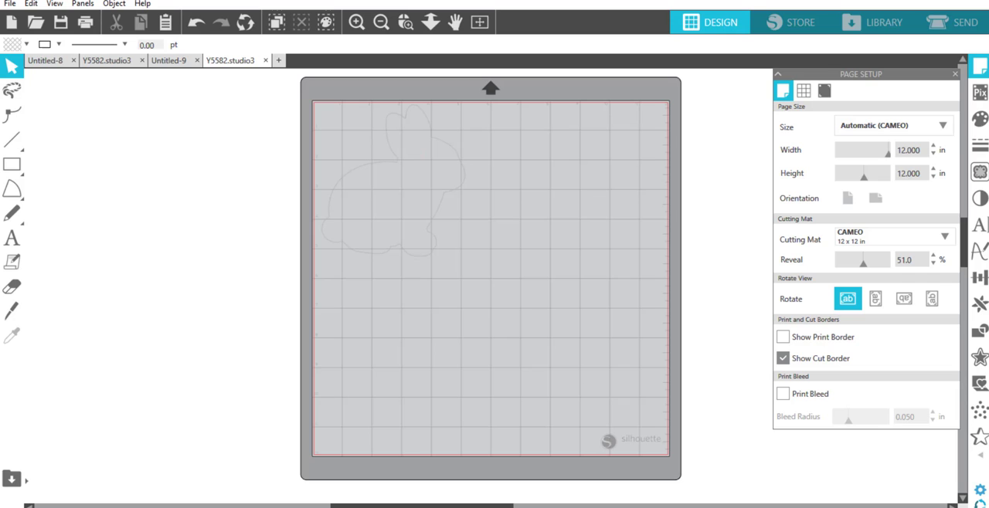
left_click(437, 215)
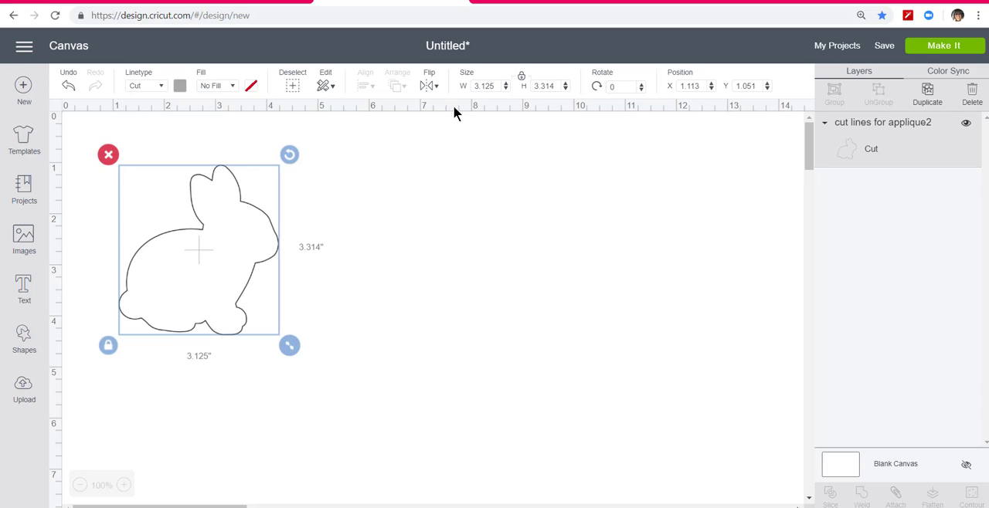
left_click(498, 83)
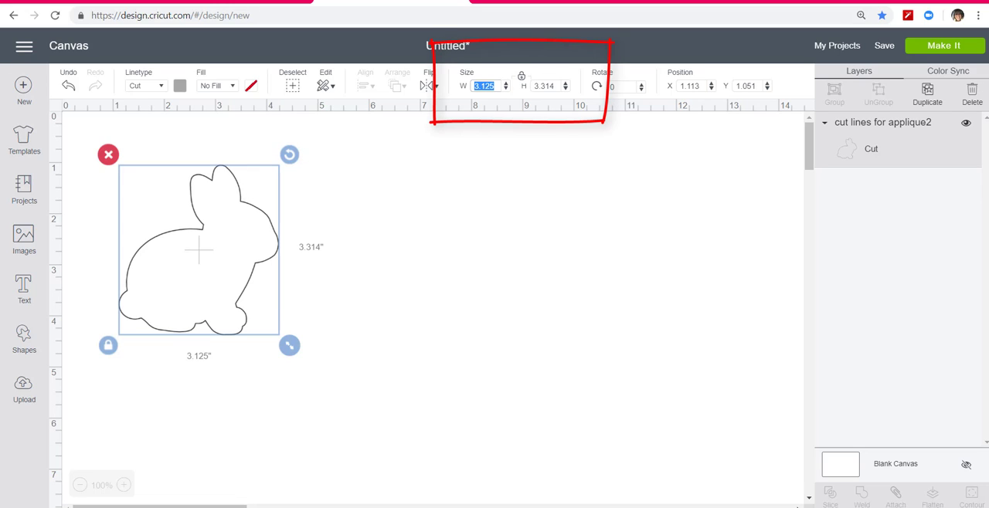
type("4.811")
key("Return")
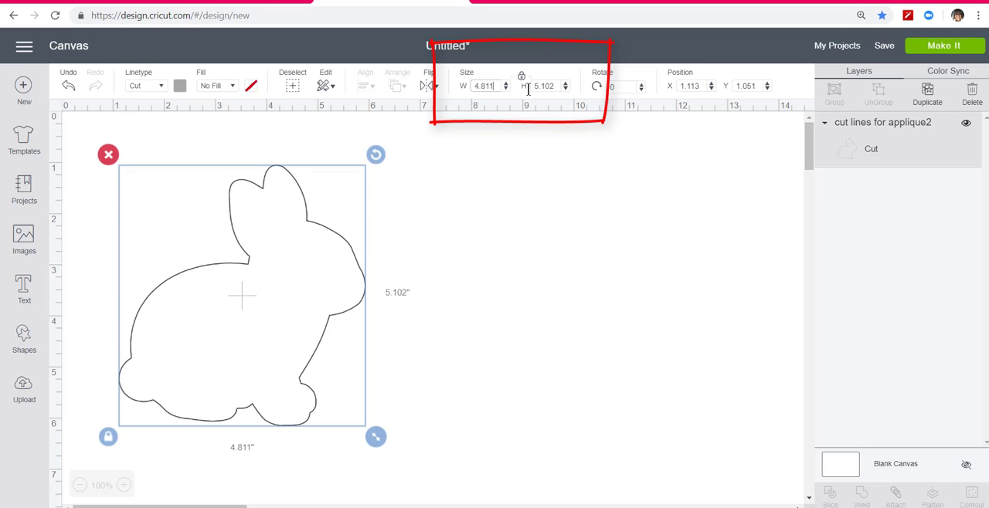
left_click_drag(308, 223, 271, 179)
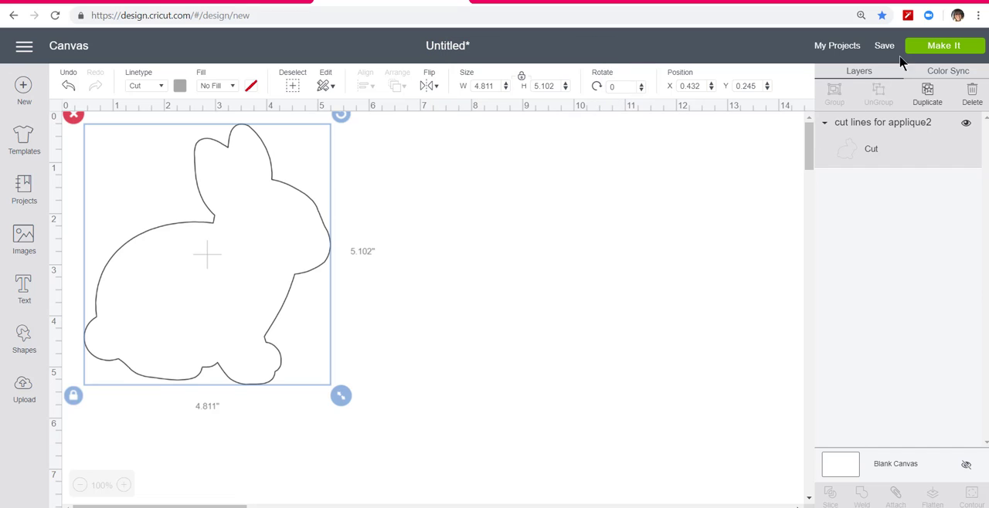
Step: Send the bunny to be made on a 12" x 12" mat and connect the Air2 : A8A8 (Bluetooth) machine
left_click(928, 50)
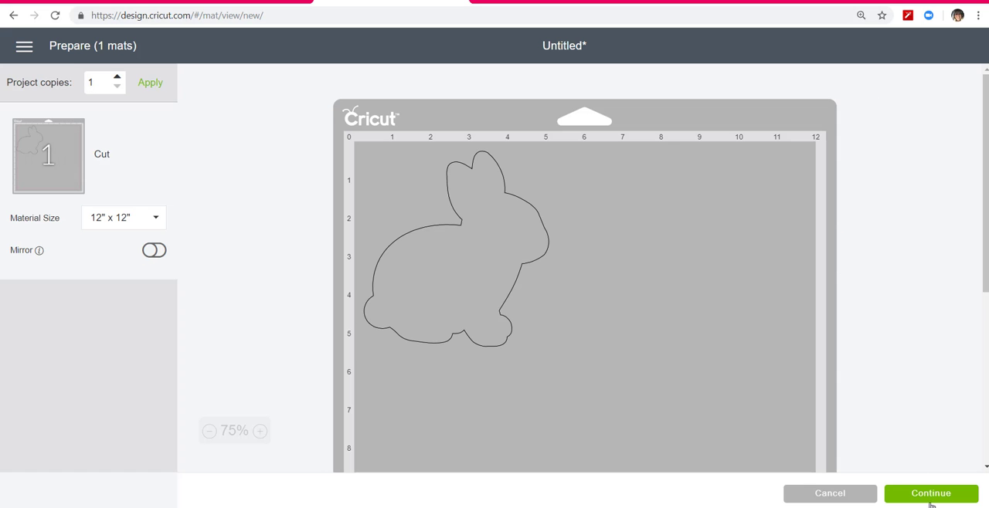
left_click(930, 499)
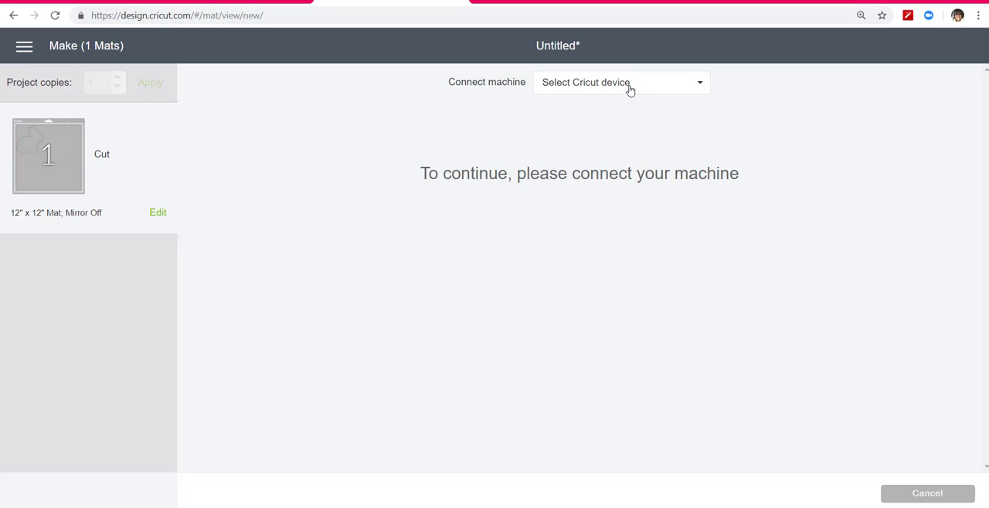
left_click(629, 85)
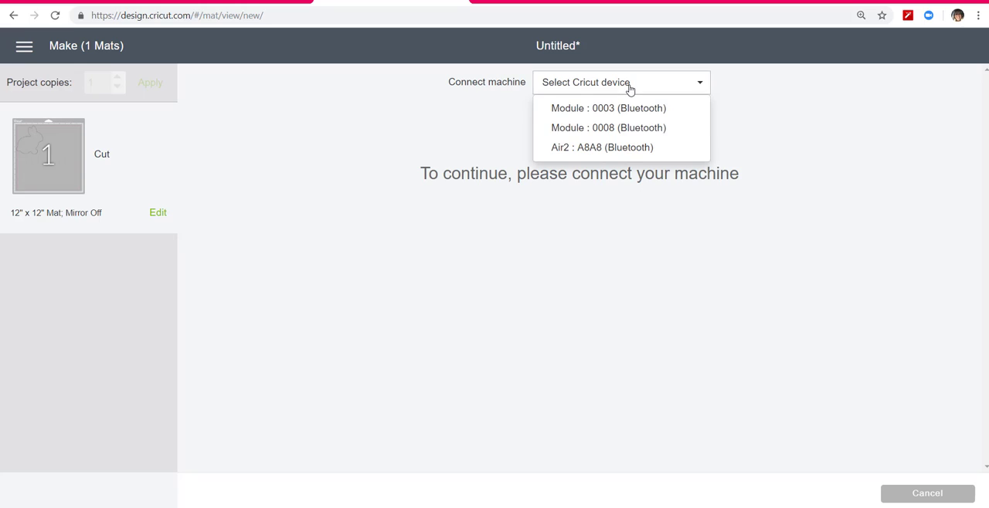
left_click(622, 149)
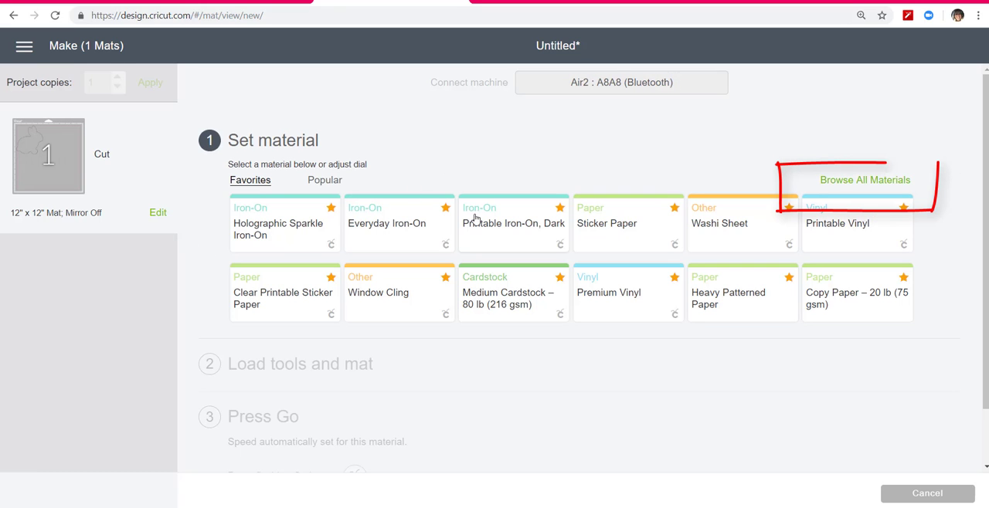
Step: Set the cutting material to Fusible Fabric from the Fabric category of all materials
left_click(853, 187)
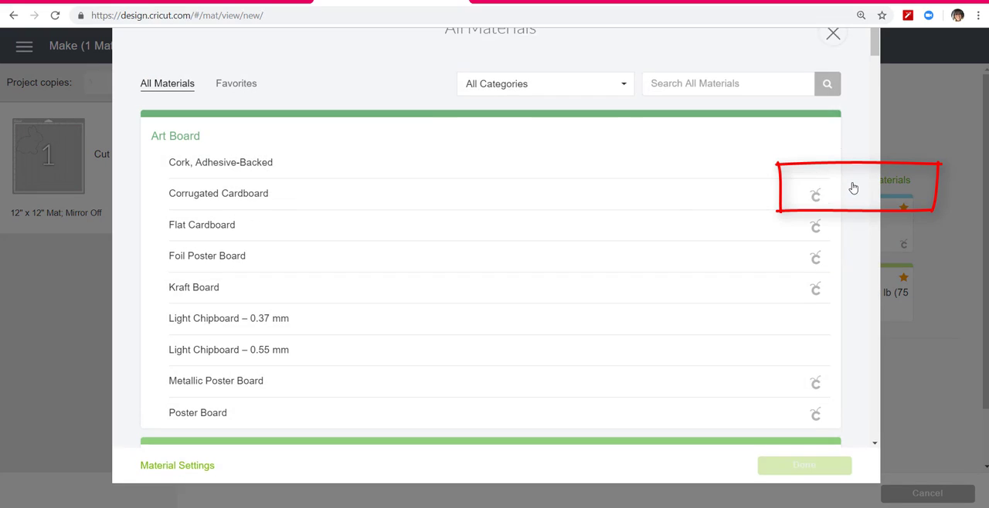
left_click(625, 118)
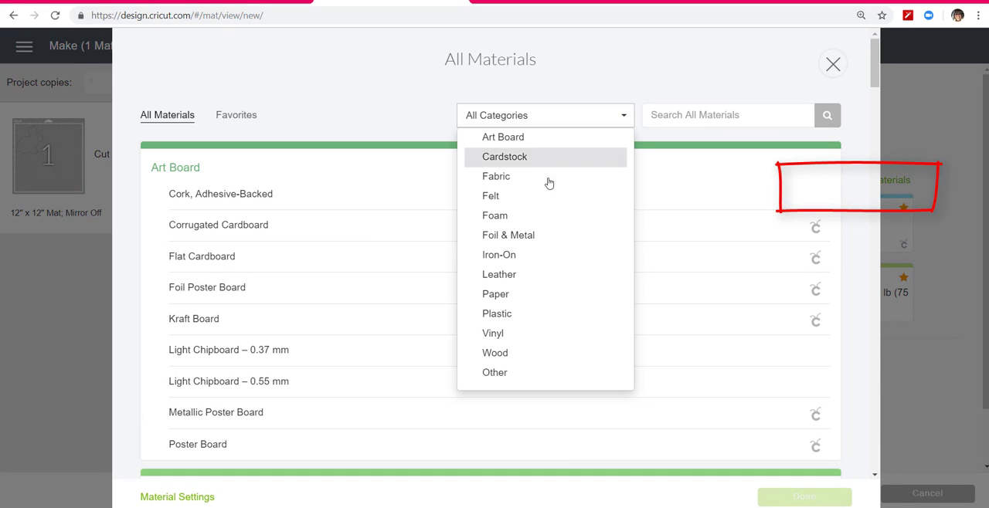
left_click(522, 178)
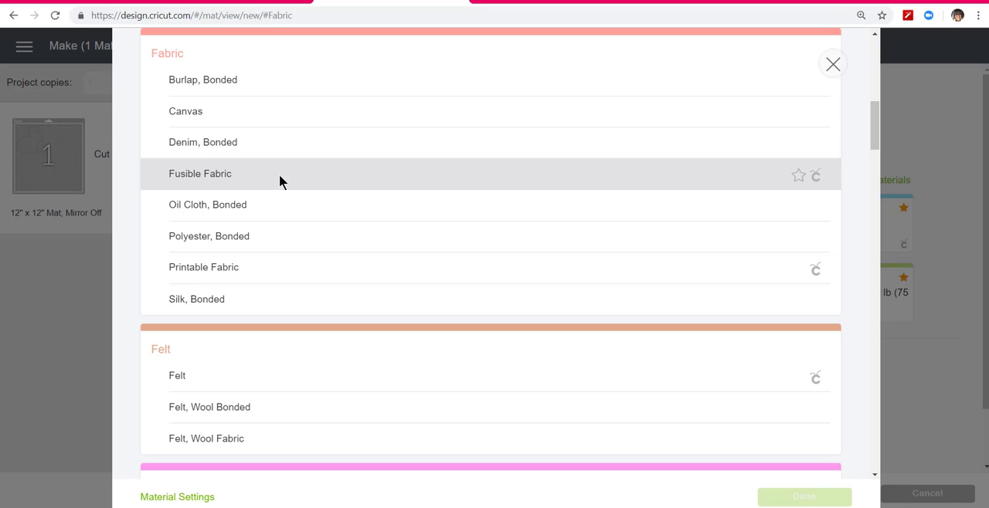
left_click(717, 181)
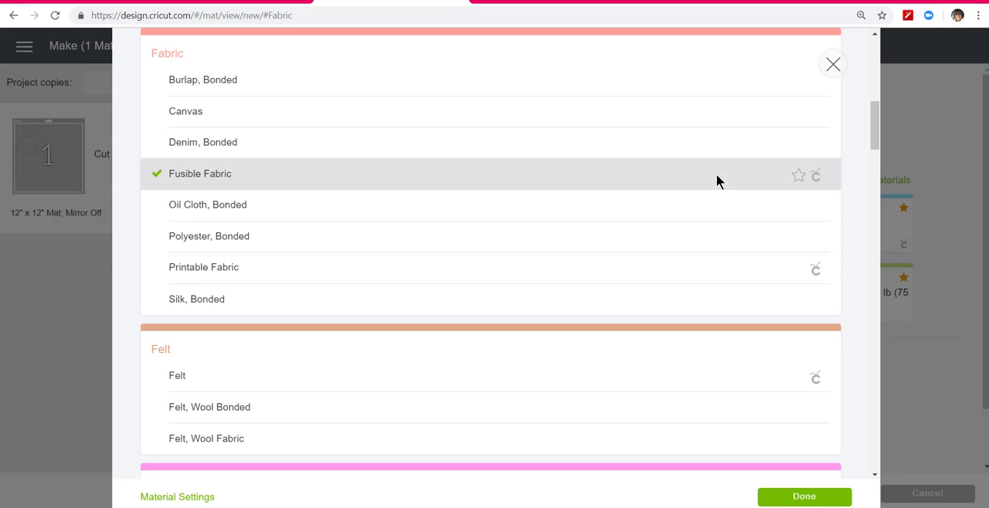
left_click(804, 498)
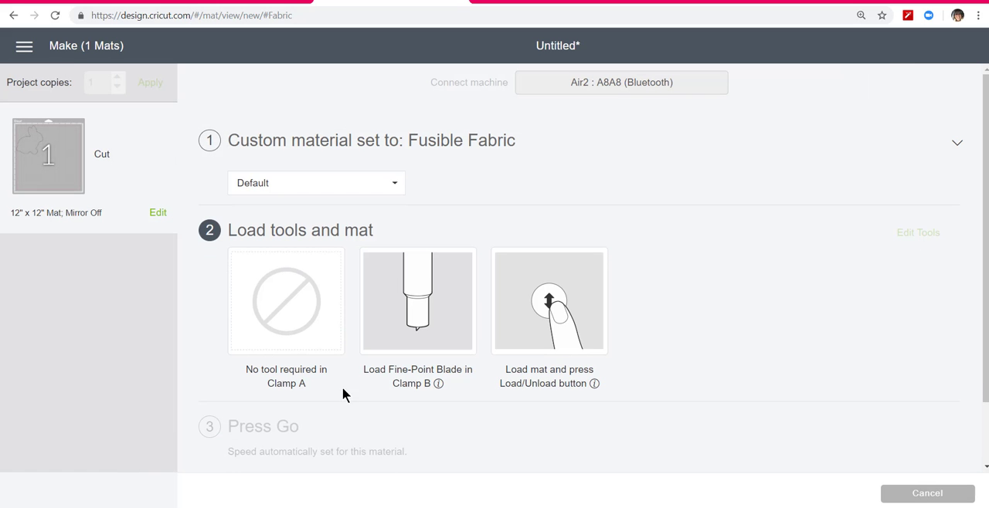